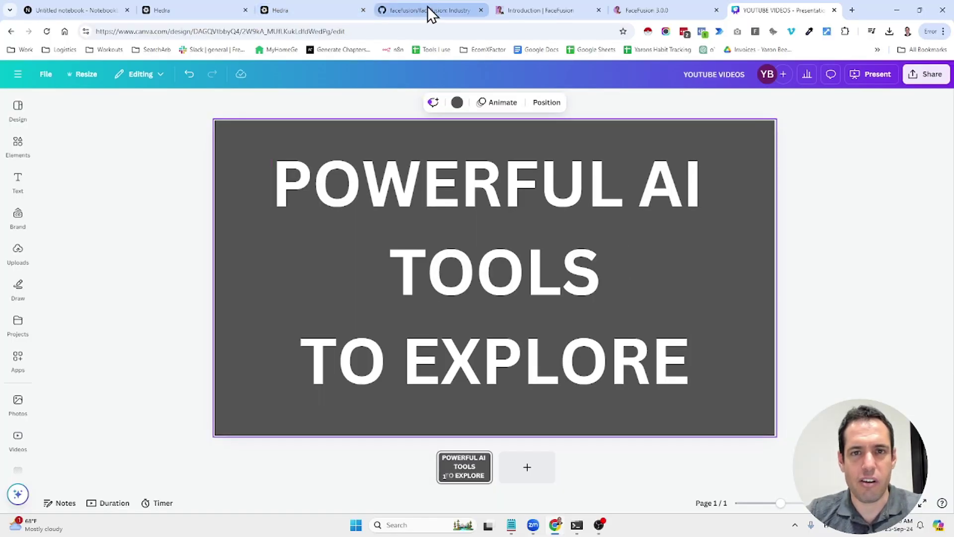
Glance at the FaceFusion docs, then return to the Untitled notebook and close its Pasted Text source.
left_click(559, 11)
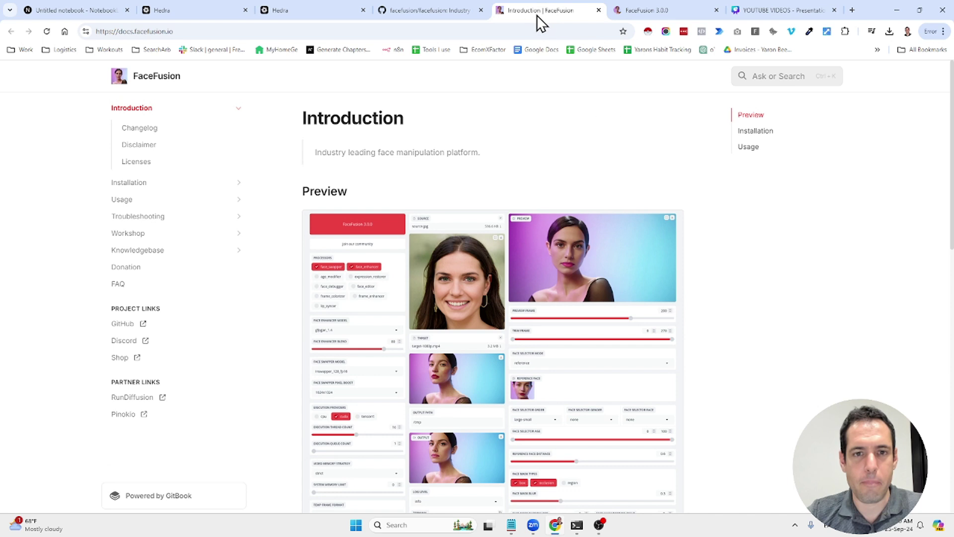
left_click(82, 10)
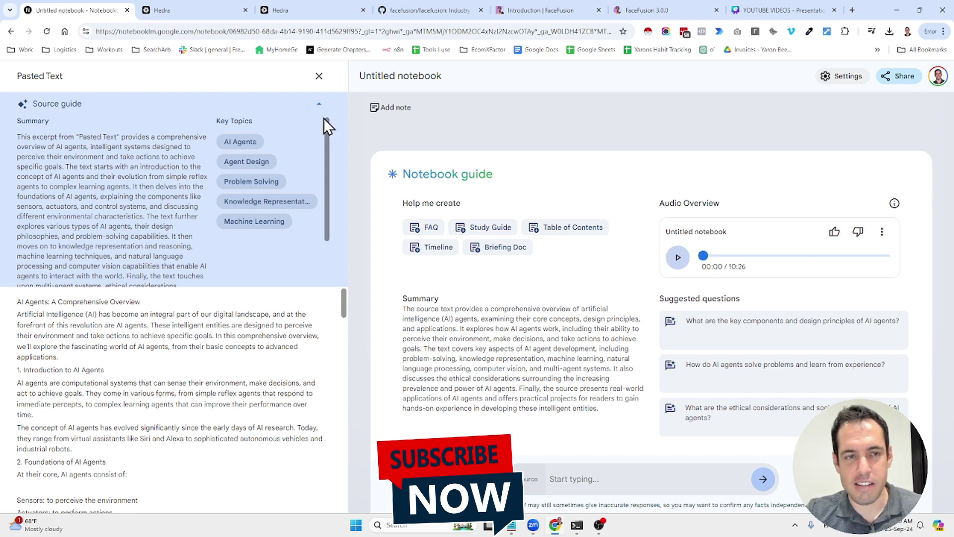
left_click(319, 77)
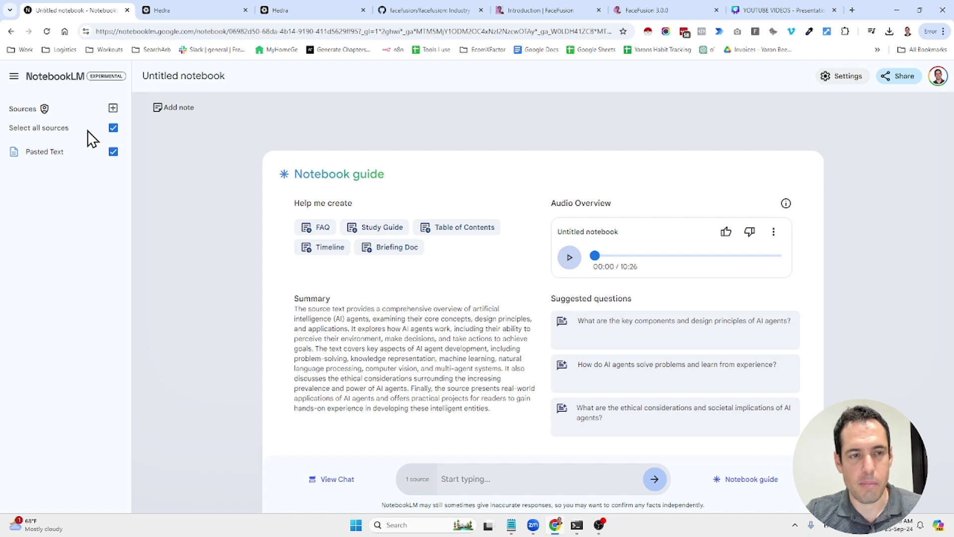
left_click(112, 108)
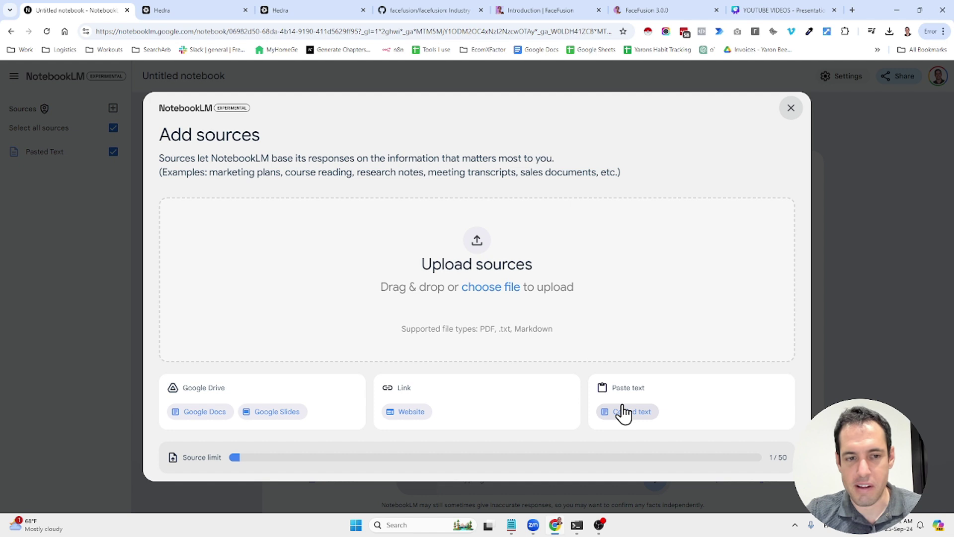
double_click(782, 458)
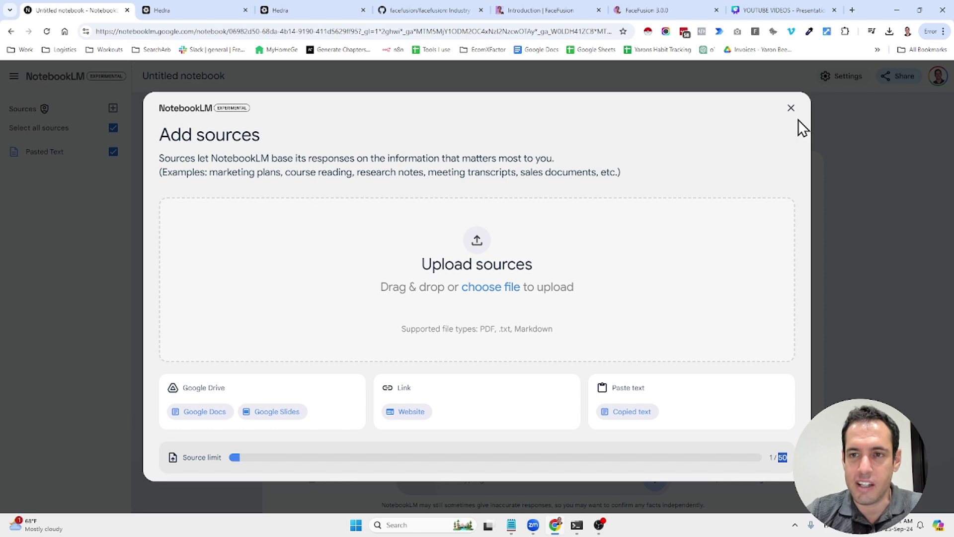
left_click(791, 108)
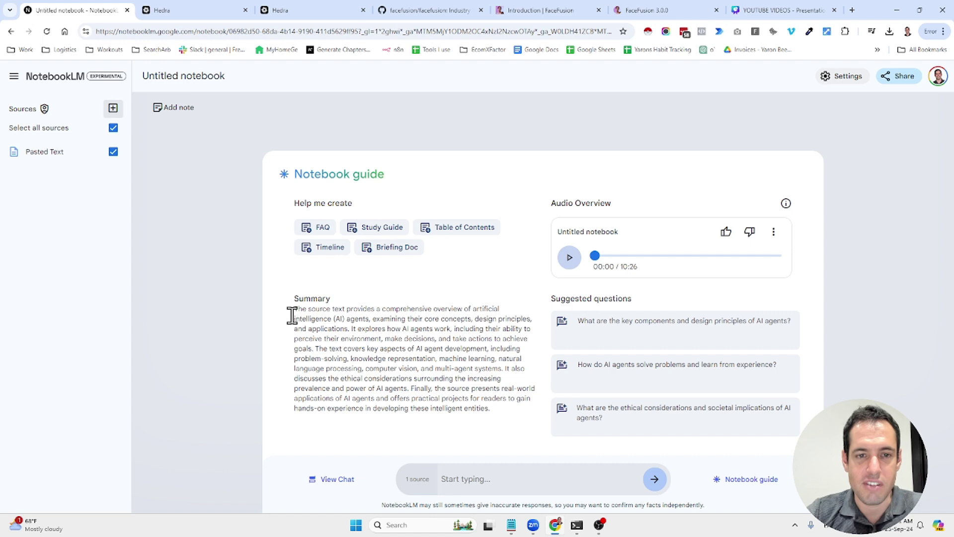
Zoom to 150% to review the Pasted Text source, then close it and zoom back to 125%.
key("ctrl+plus")
key("ctrl+plus")
key("ctrl+plus")
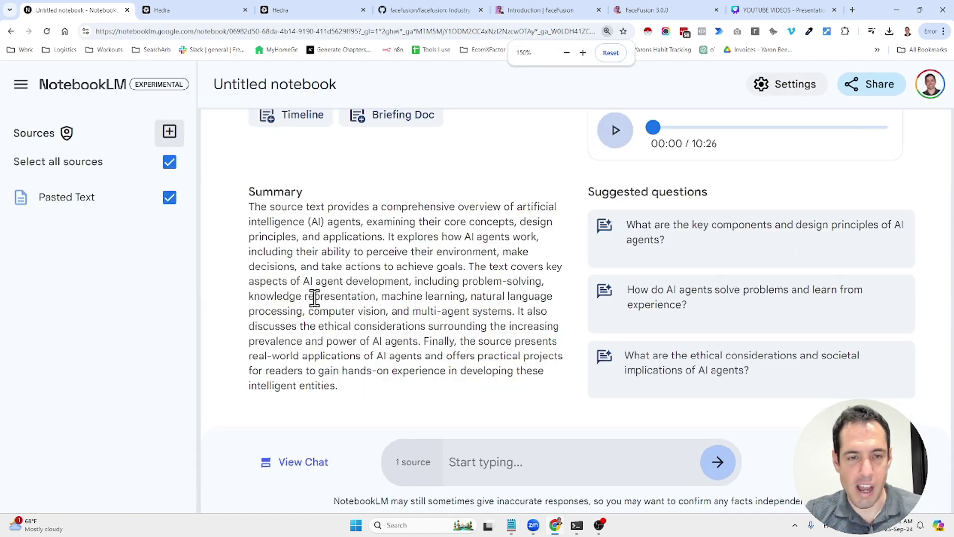
left_click(85, 196)
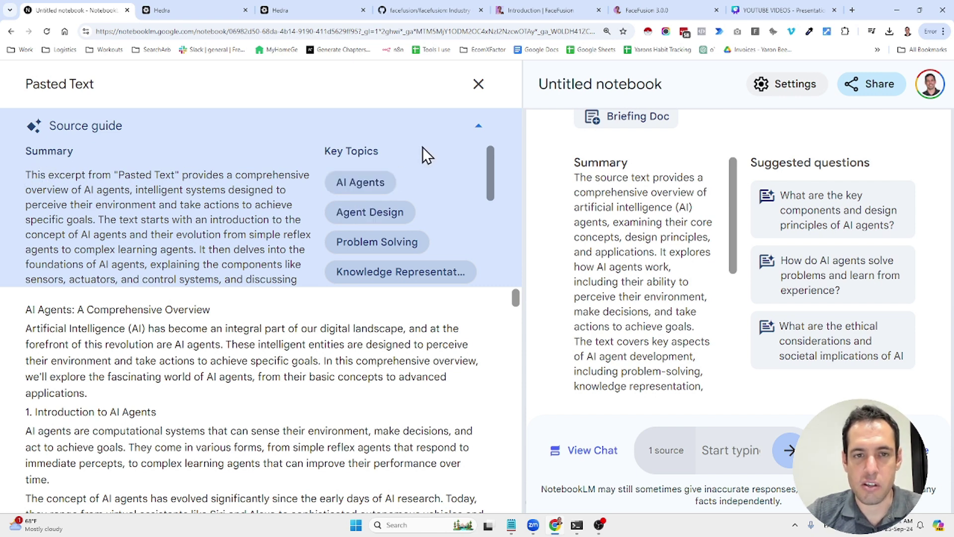
left_click(476, 85)
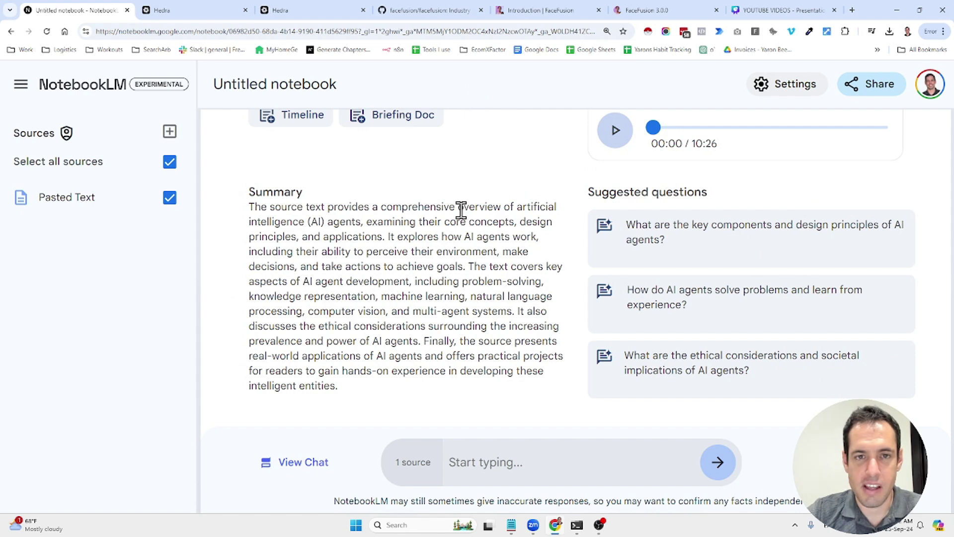
key("ctrl+minus")
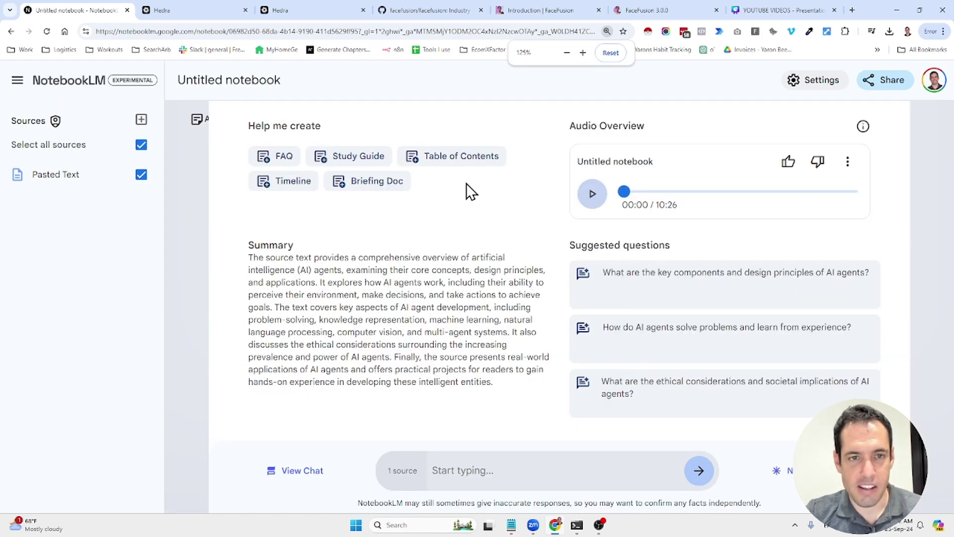
Generate the AI Agents FAQ note, read it beside the Pasted Text source guide, then close the note.
left_click(285, 157)
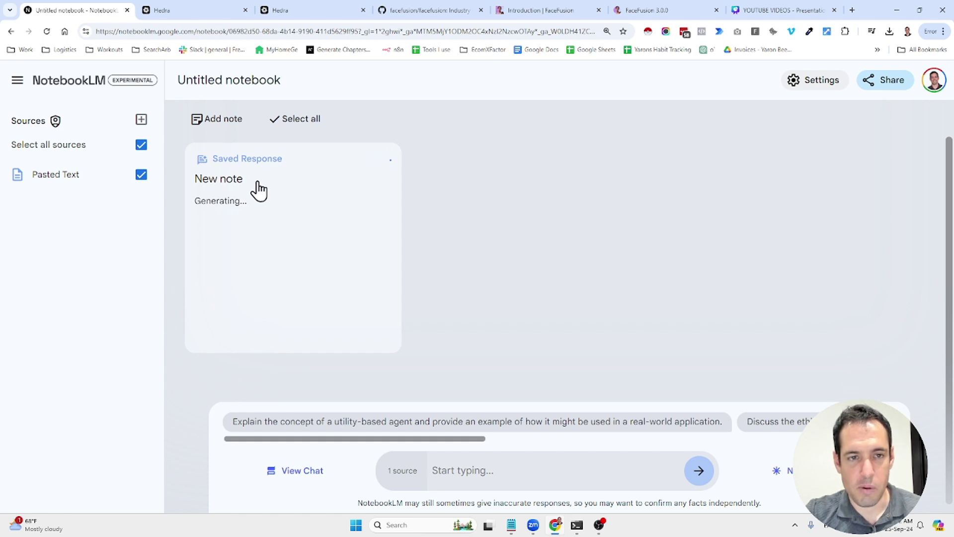
left_click(88, 172)
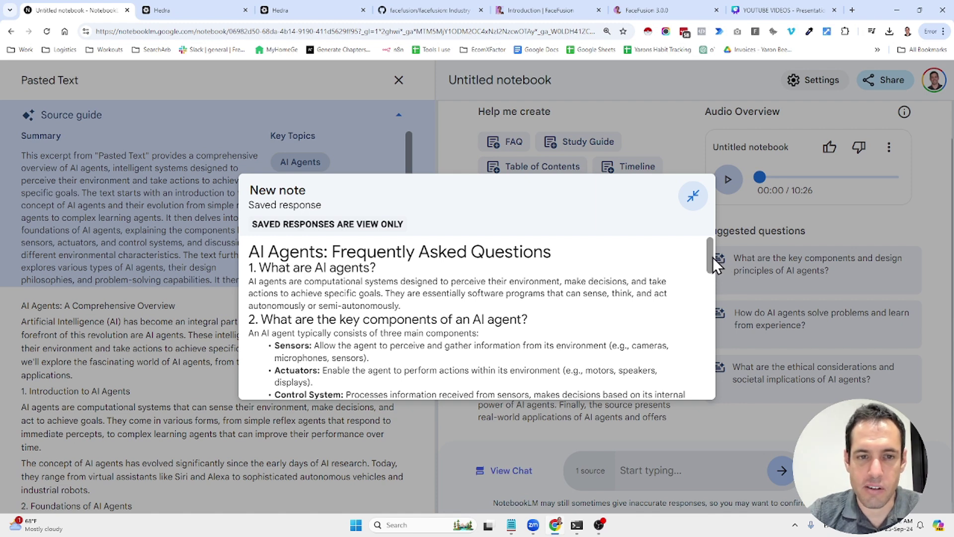
left_click_drag(712, 257, 708, 362)
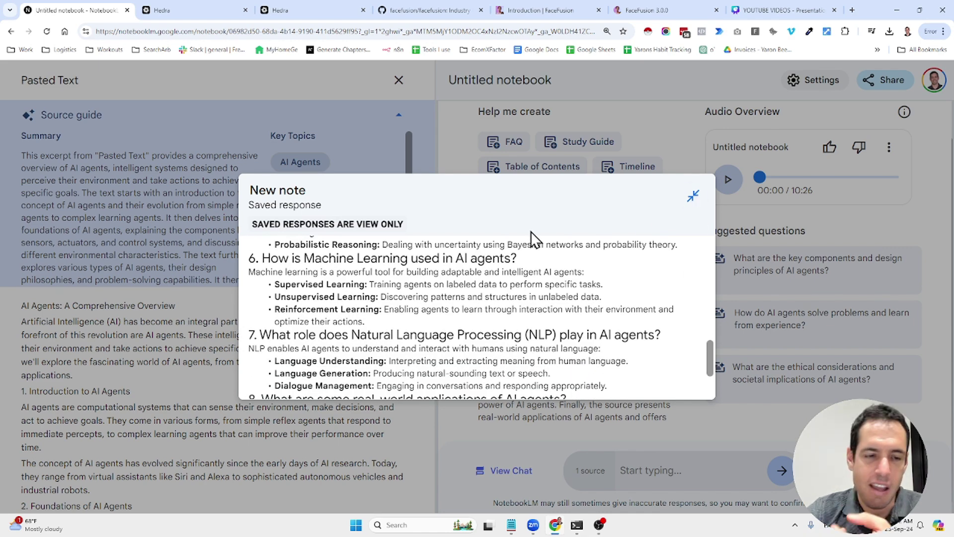
left_click(92, 353)
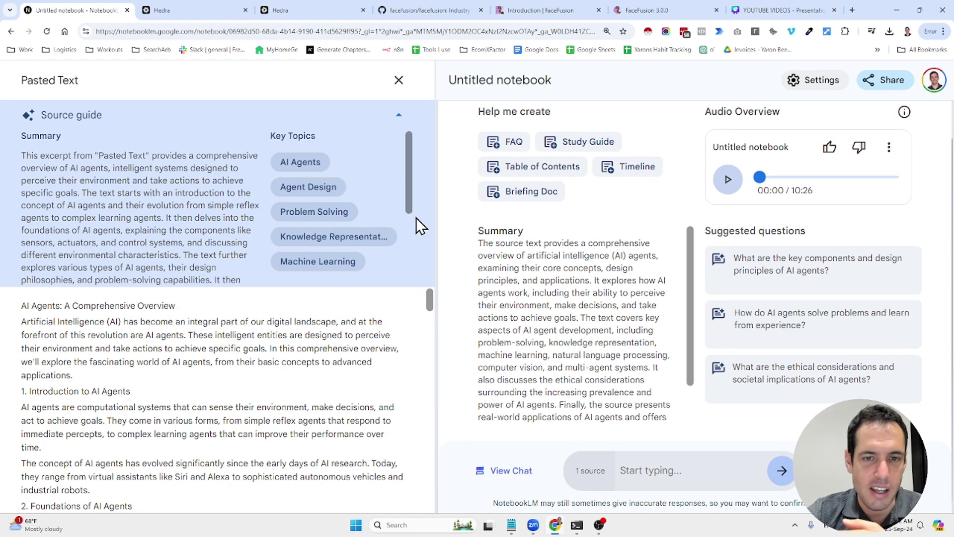
left_click_drag(428, 302, 437, 275)
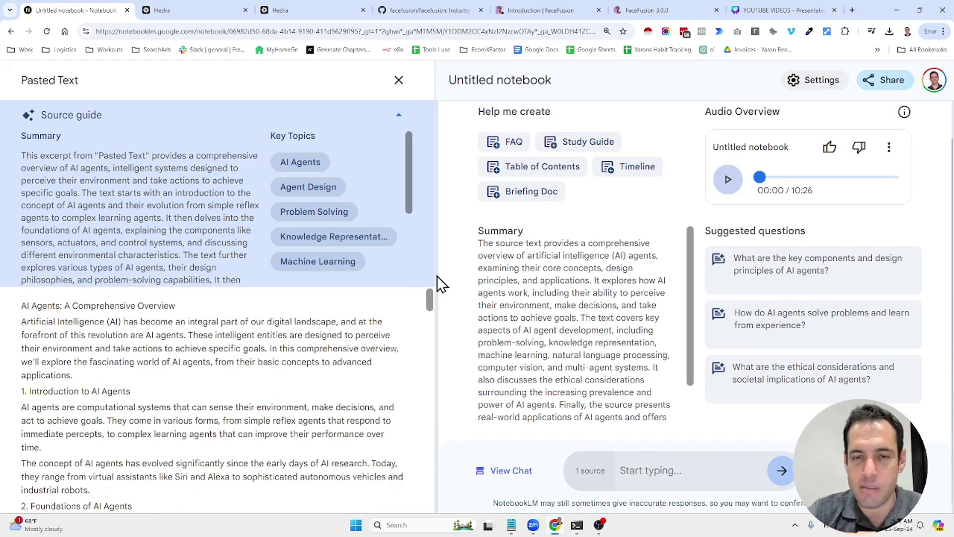
Close the Pasted Text source panel to show the guide with the 10:26 Audio Overview.
left_click(399, 80)
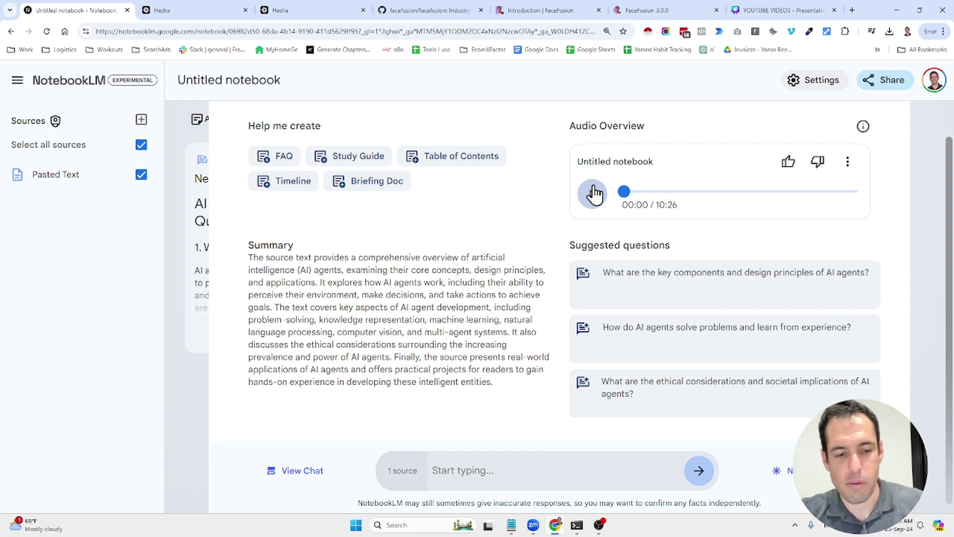
Start the 10:26 Audio Overview playing with the volume turned up.
left_click(593, 193)
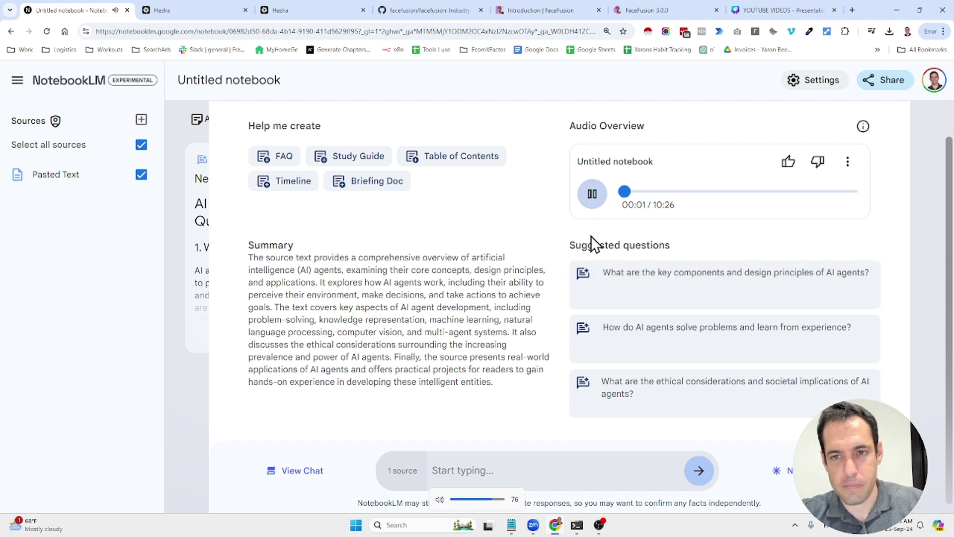
key("XF86AudioRaiseVolume")
key("XF86AudioRaiseVolume")
key("XF86AudioRaiseVolume")
key("XF86AudioRaiseVolume")
key("XF86AudioRaiseVolume")
key("XF86AudioRaiseVolume")
key("XF86AudioRaiseVolume")
key("XF86AudioRaiseVolume")
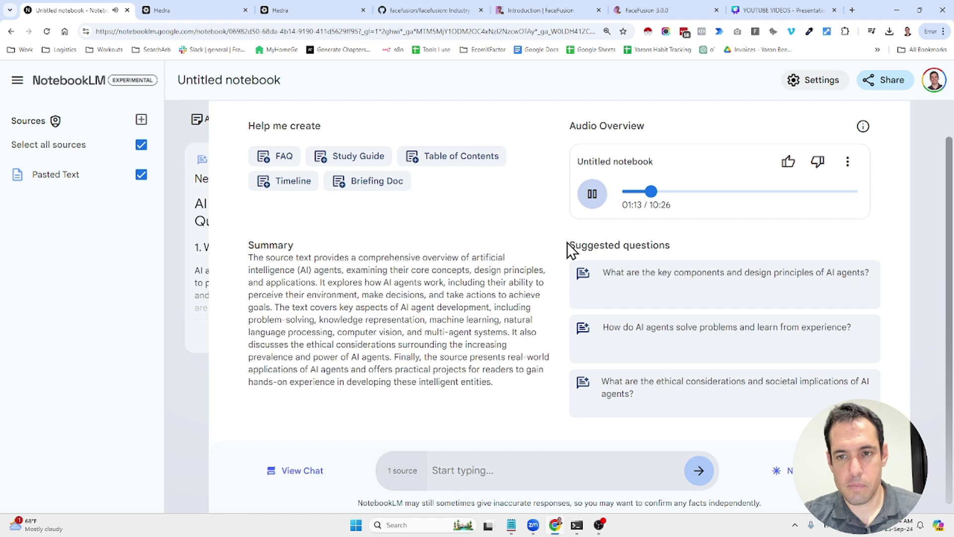
Pause the audio overview at 01:18 and move over to Hedra's pricing page.
left_click(592, 195)
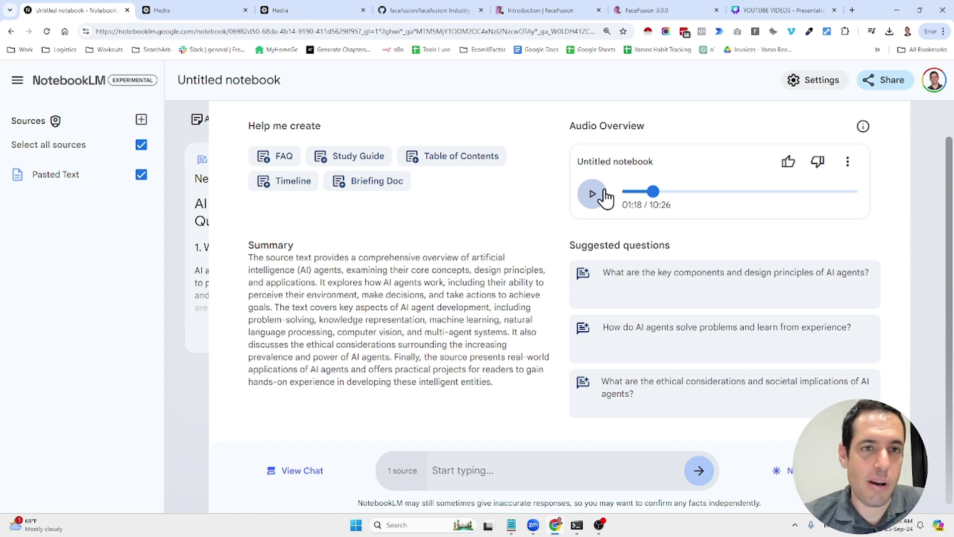
left_click(205, 11)
Review Hedra's plan pricing at 125% zoom, then bring up the character creation page.
left_click(282, 10)
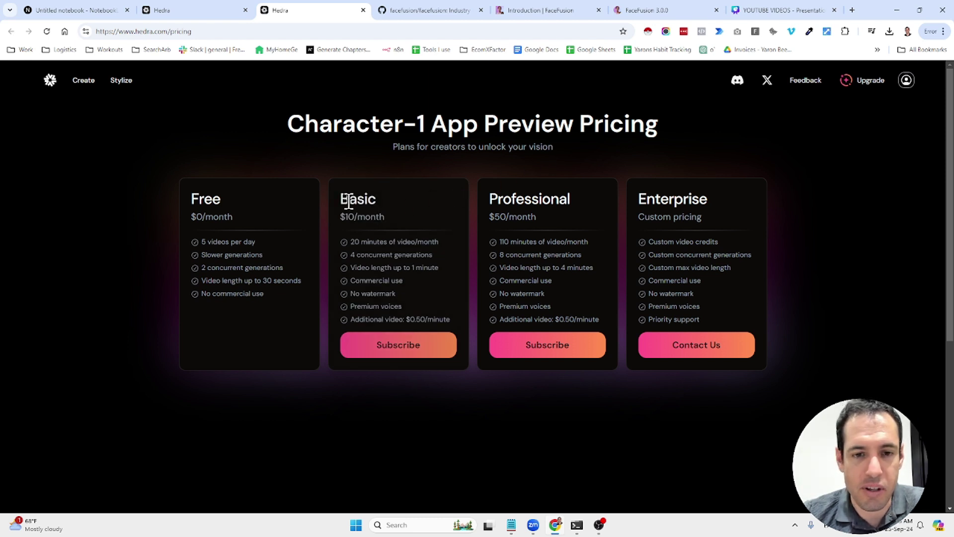
key("ctrl+plus")
key("ctrl+plus")
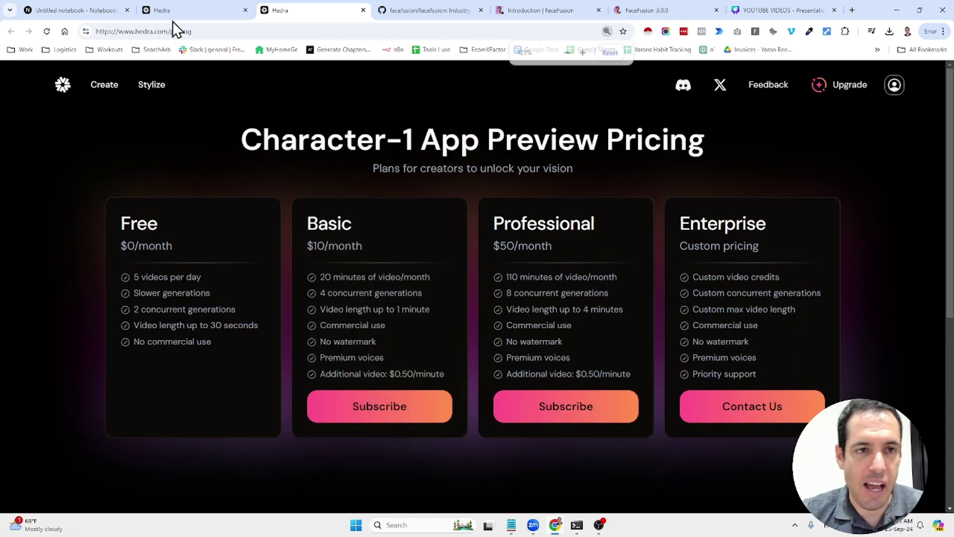
left_click(169, 8)
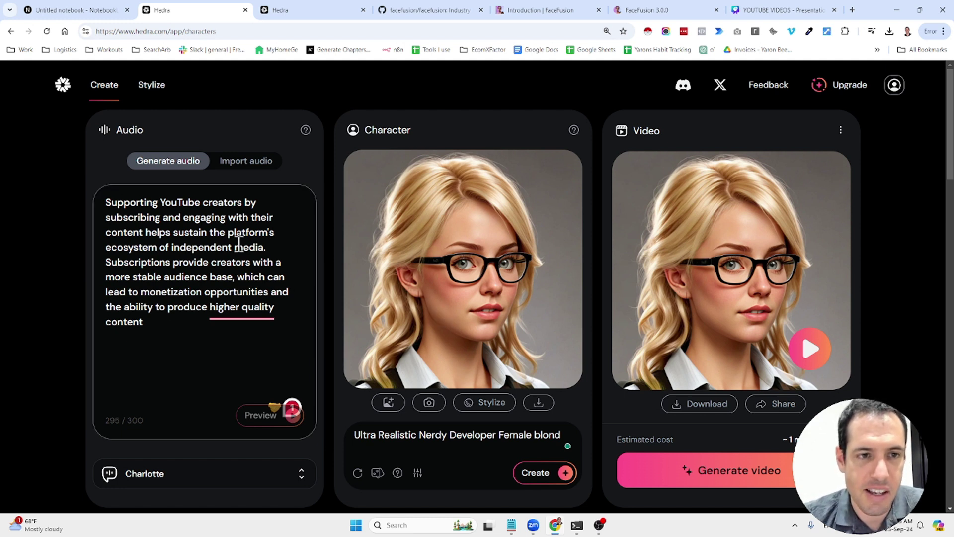
left_click(144, 229)
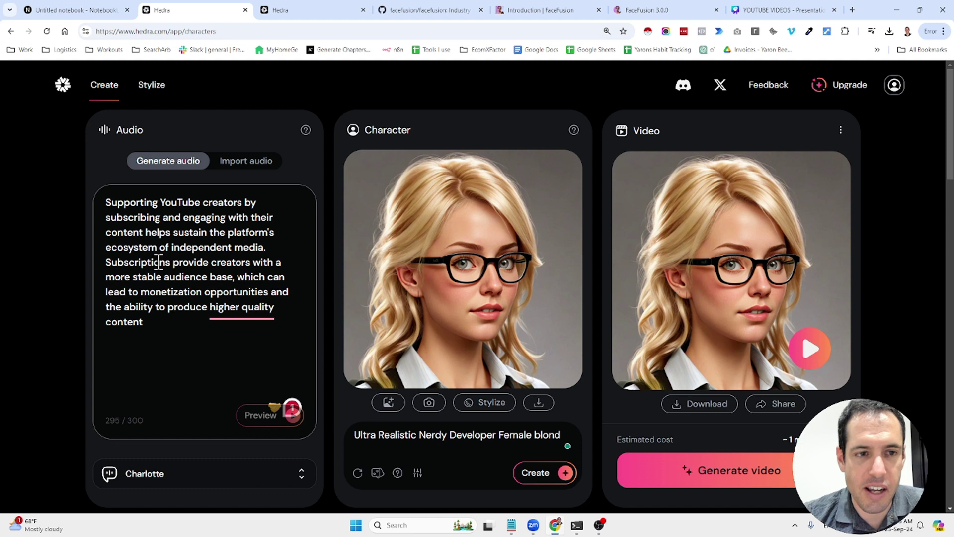
left_click(152, 327)
left_click_drag(152, 327, 102, 197)
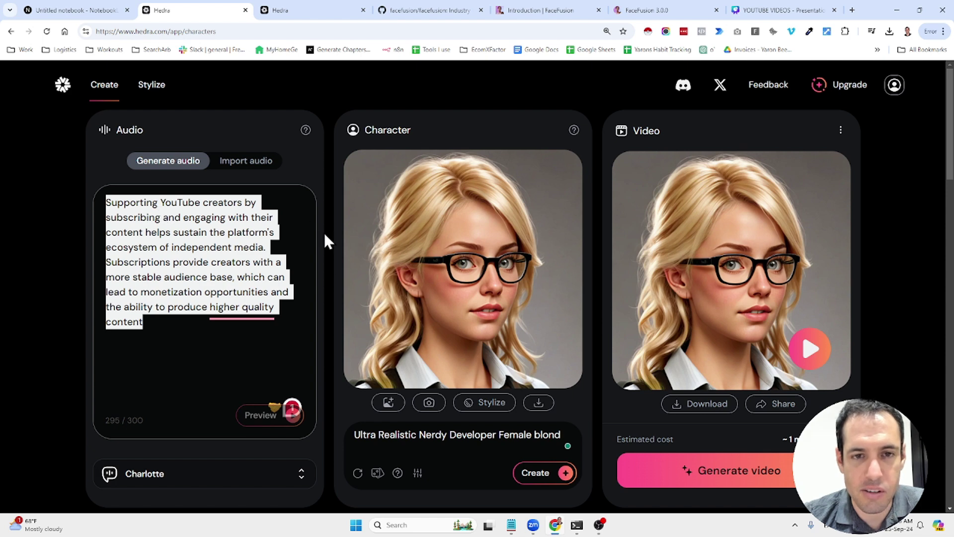
scroll(429, 295, "down", 2)
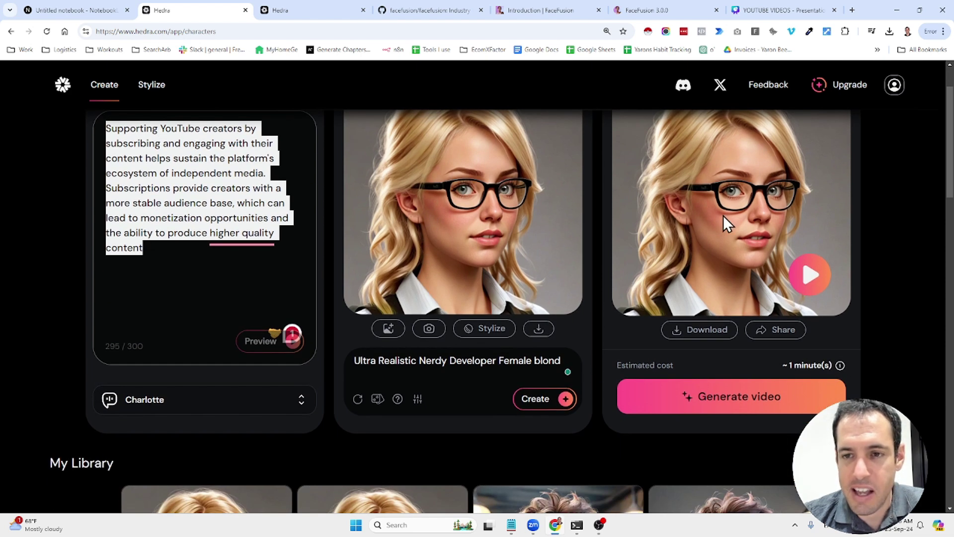
scroll(723, 216, "up", 2)
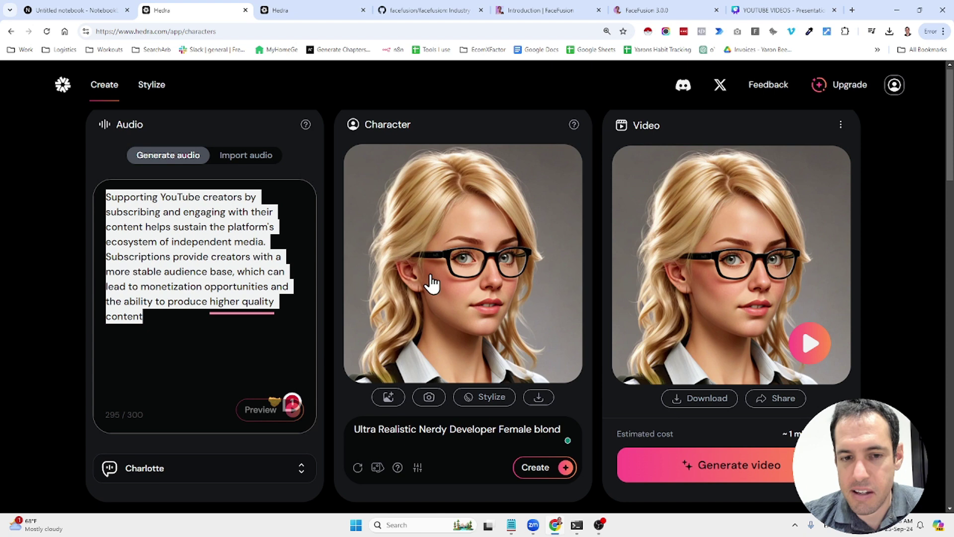
scroll(209, 285, "down", 2)
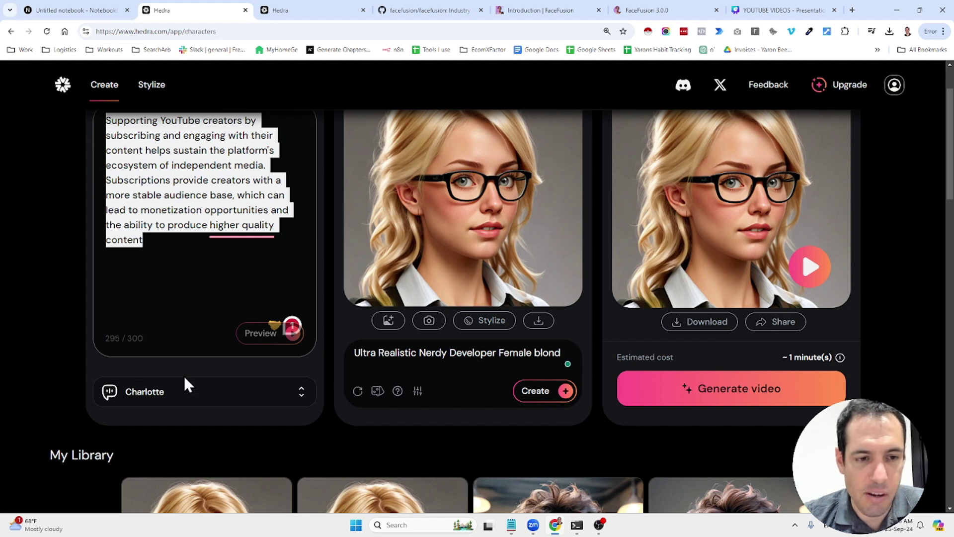
left_click(187, 391)
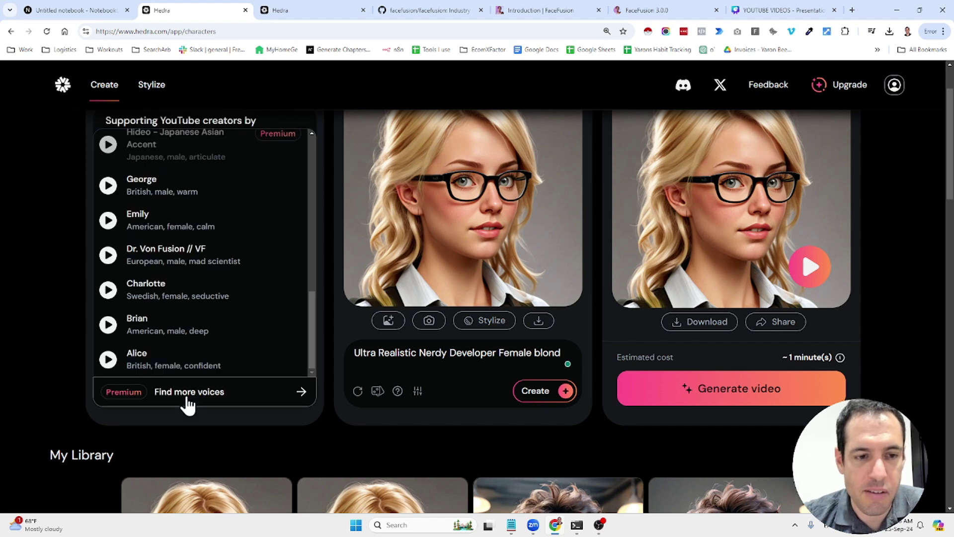
left_click(335, 236)
scroll(298, 214, "up", 2)
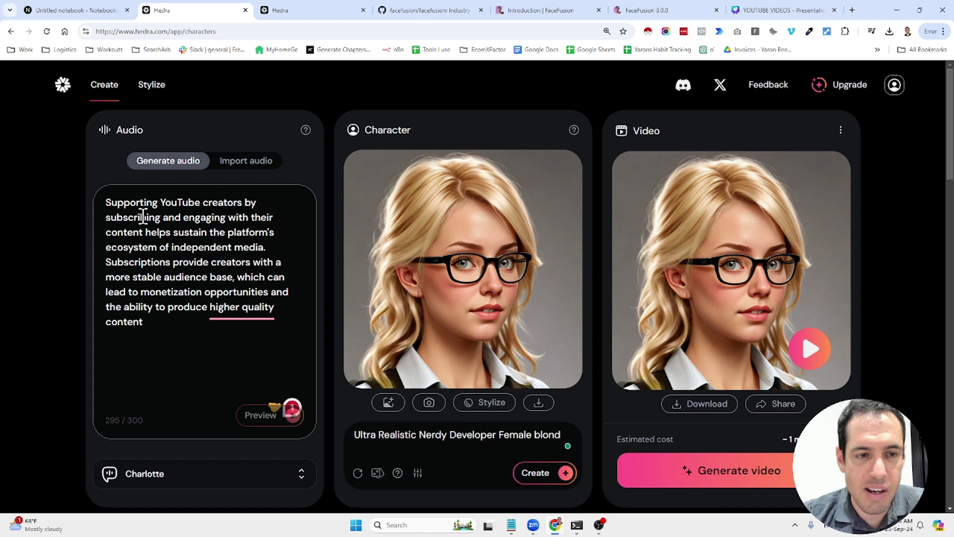
left_click(99, 7)
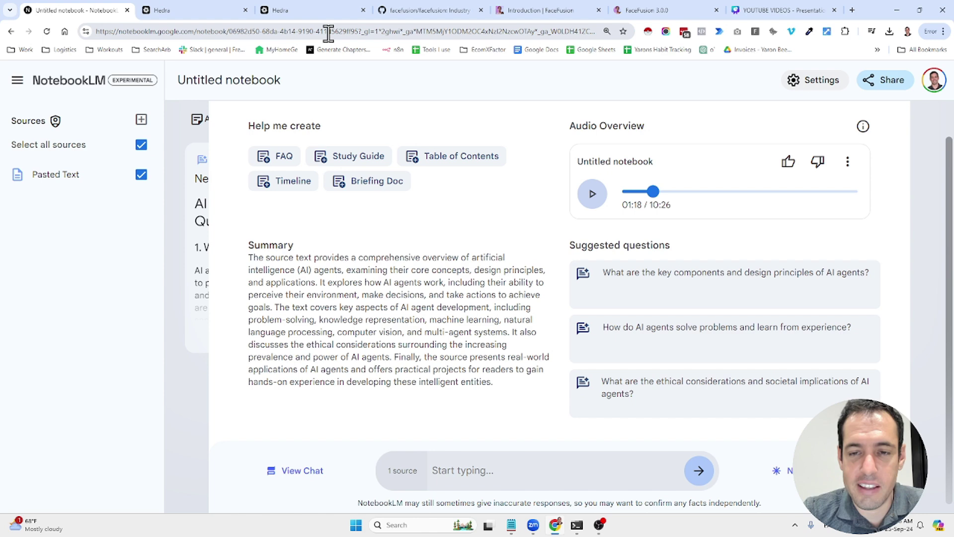
Return to Hedra's character page and launch File Explorer via a Windows search for 'file'.
left_click(208, 9)
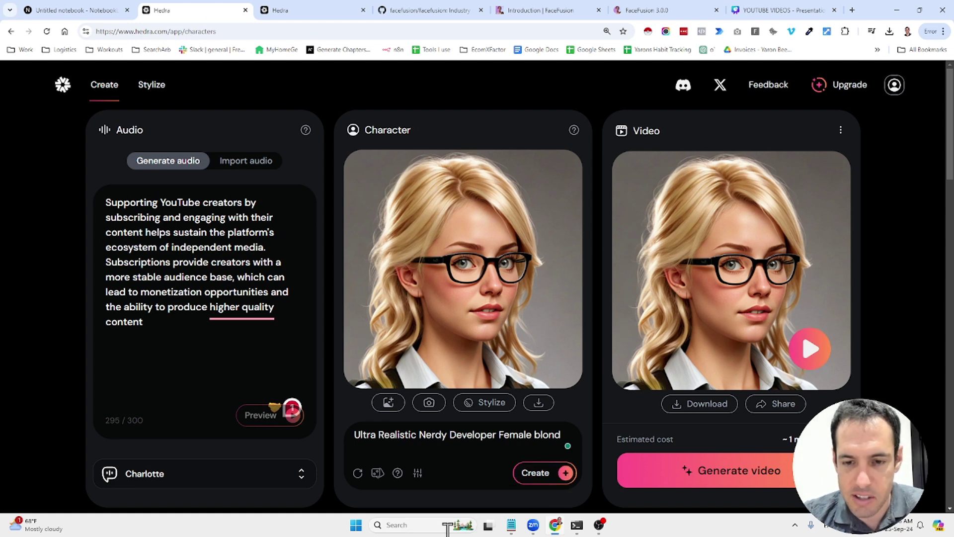
left_click(398, 524)
type("file")
key("Return")
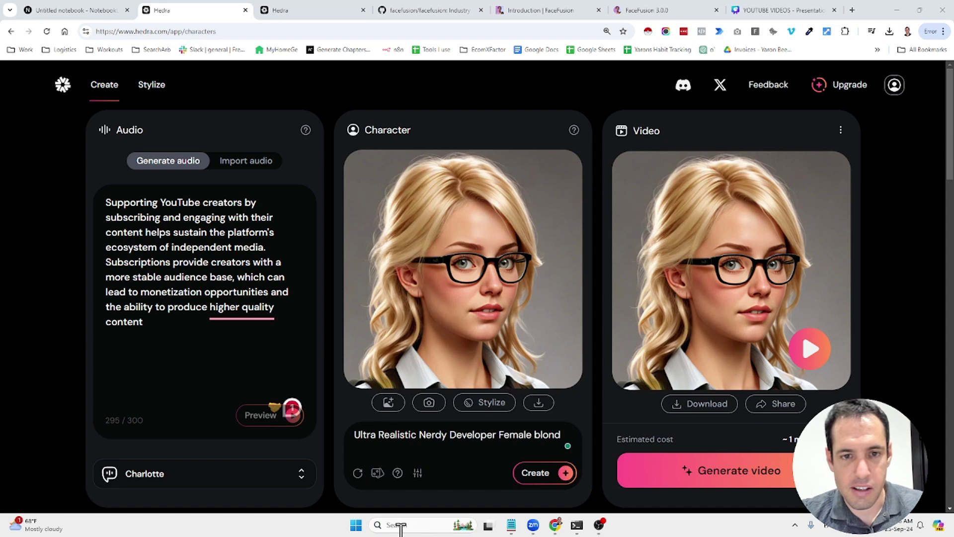
Open Downloads > YTVideo2509 in a maximized Explorer, play Hedra_AIAgentsV1 in VLC, then close it.
left_click(177, 341)
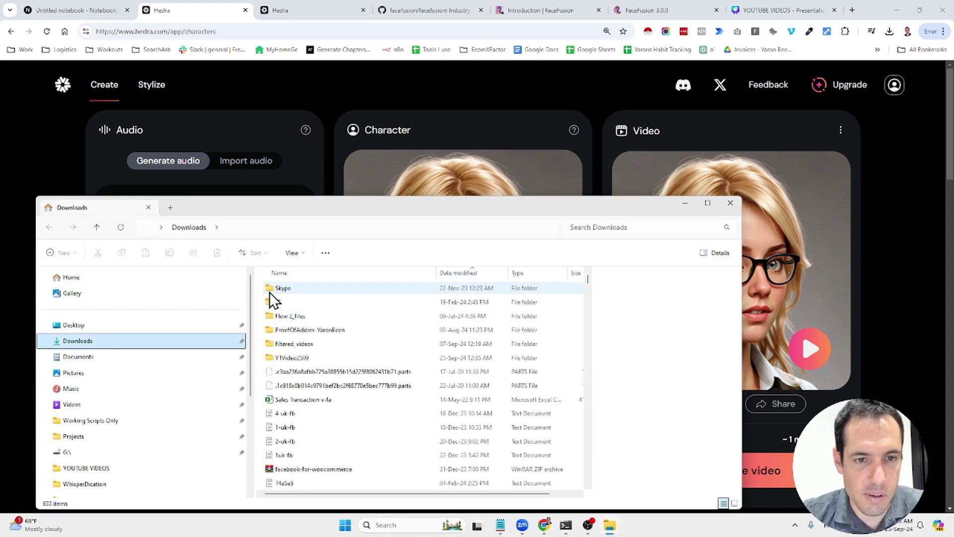
left_click(315, 354)
double_click(315, 354)
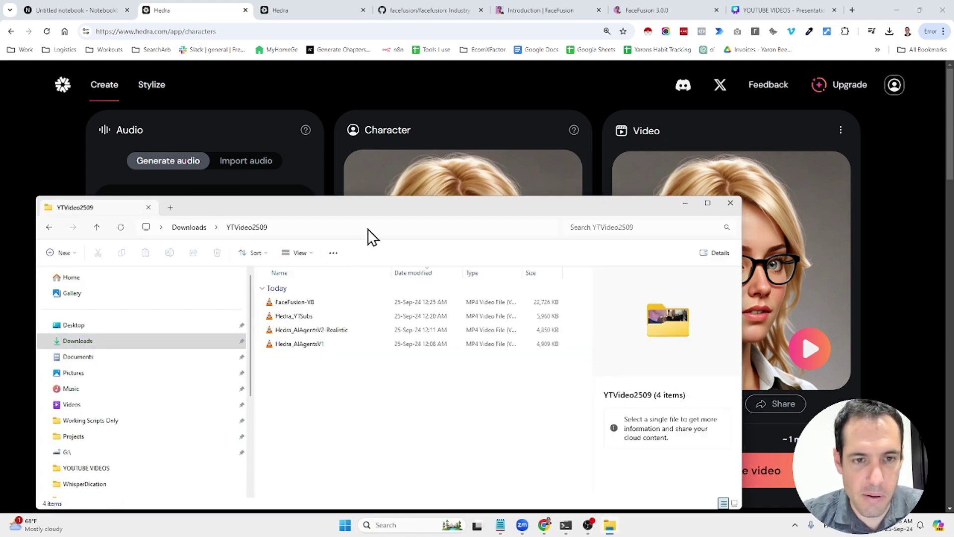
double_click(399, 204)
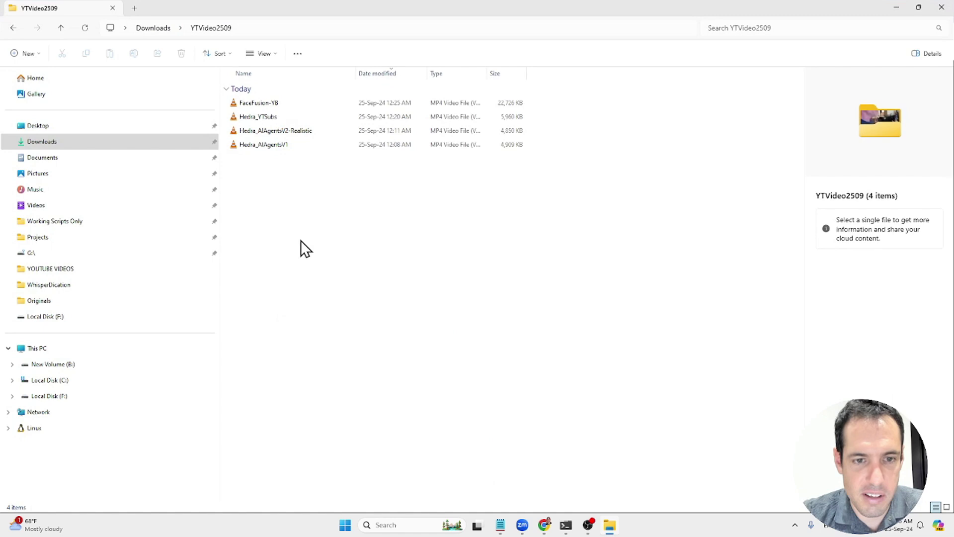
double_click(244, 142)
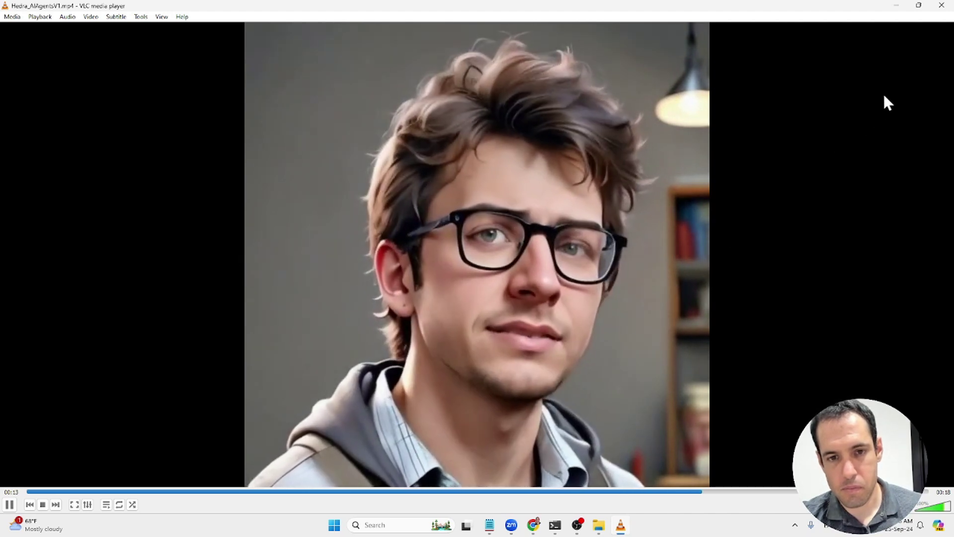
left_click(942, 6)
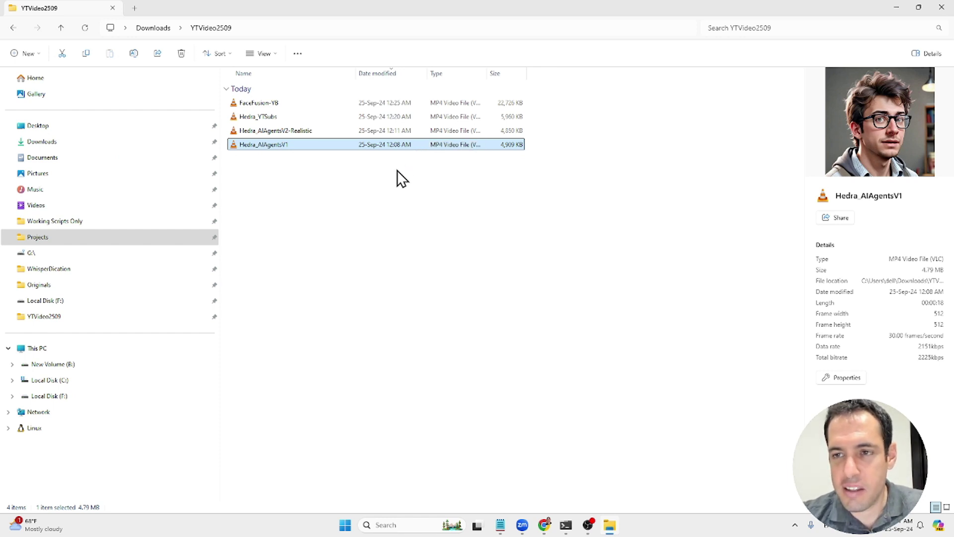
Play the Hedra_AIAgentsV2-Realistic clip in VLC and close the player once it ends.
double_click(391, 131)
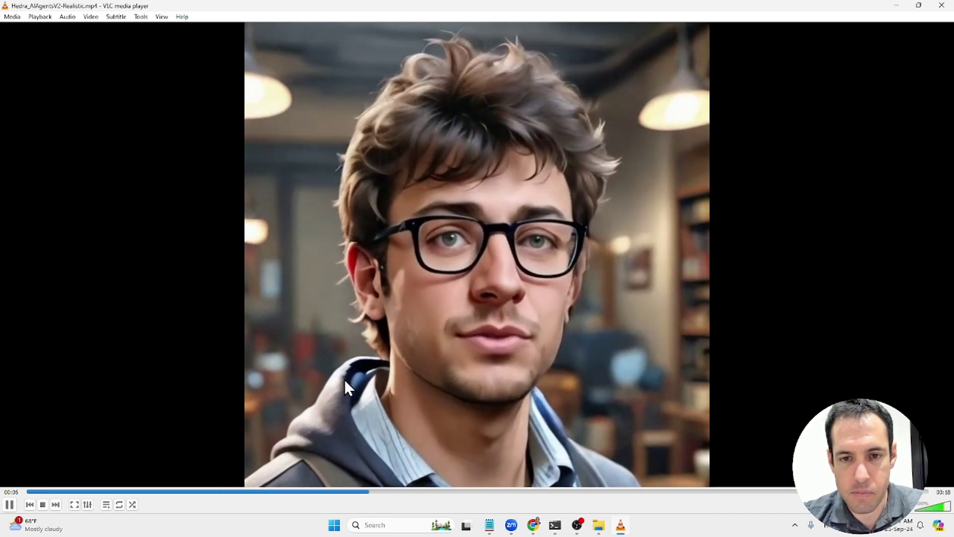
left_click(941, 5)
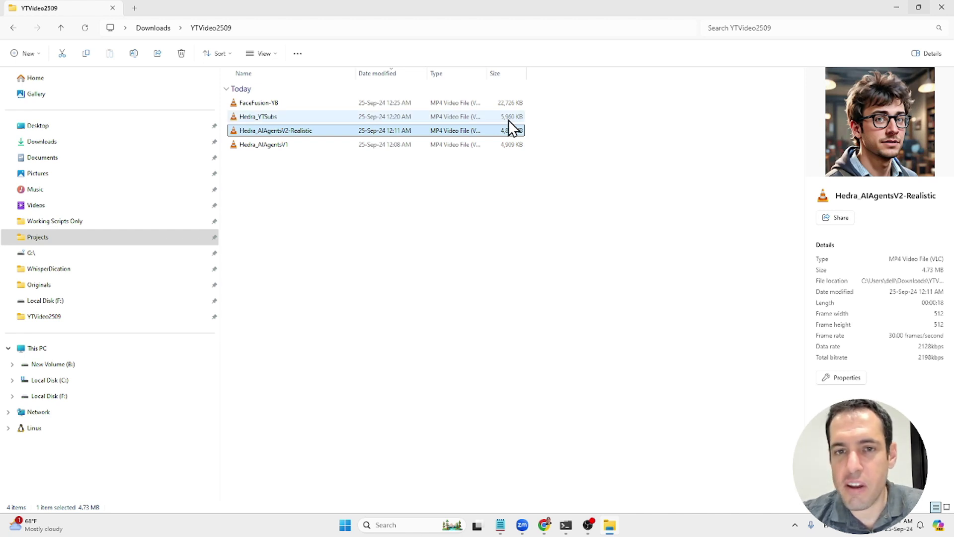
Play the 22-second Hedra_YTSubs clip in VLC, then close the player.
double_click(509, 120)
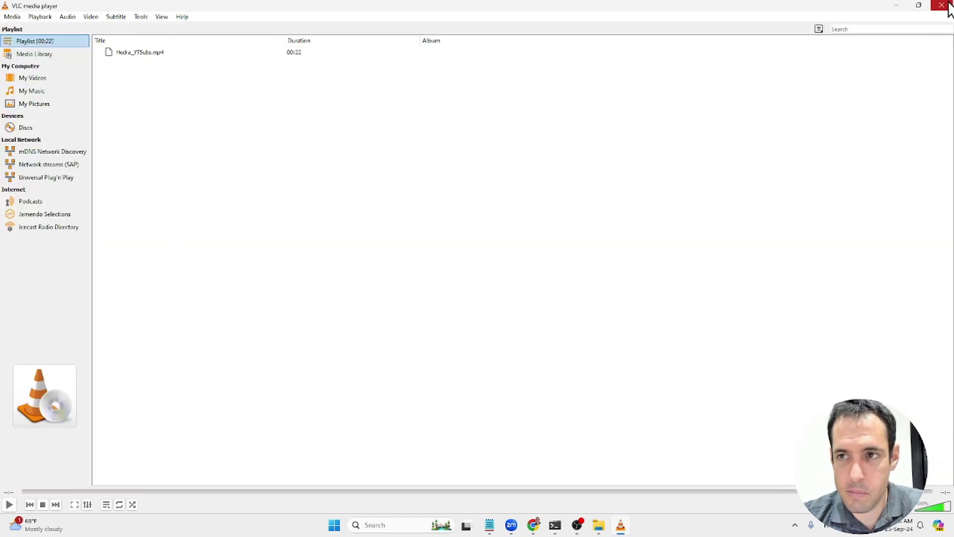
left_click(944, 6)
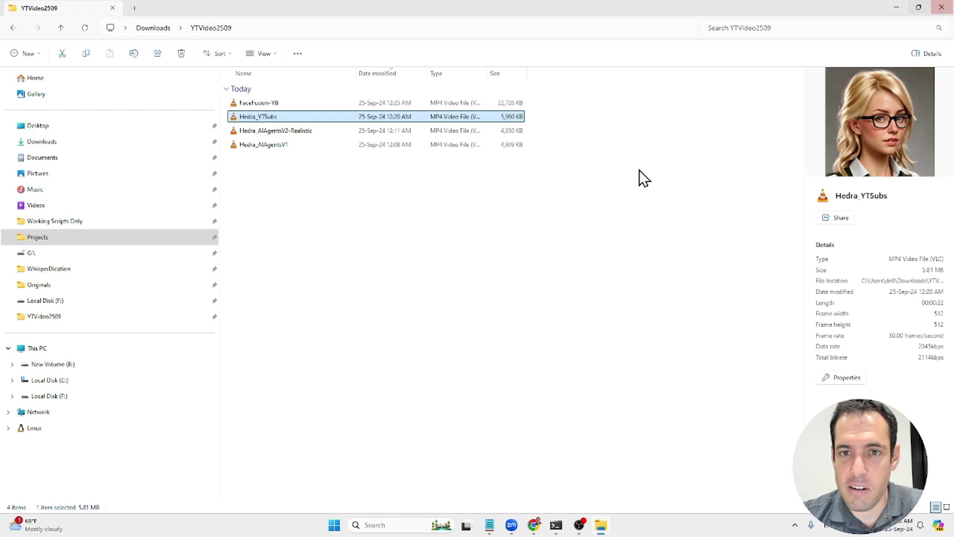
Put File Explorer away to reveal Hedra's character page with the blond developer portrait and YouTube-creators script.
left_click(896, 7)
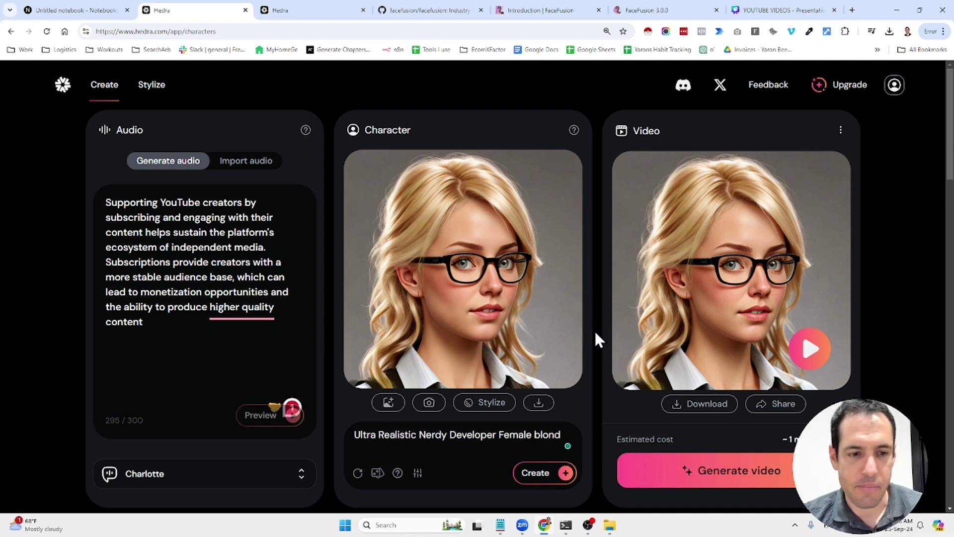
scroll(594, 329, "down", 1)
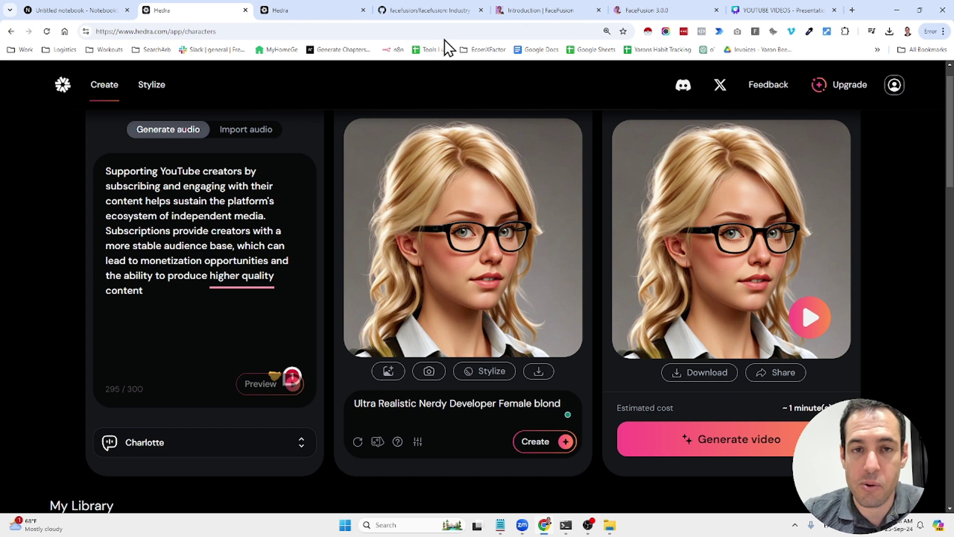
Scroll the facefusion repository README to its Documentation section and follow the documentation link.
left_click(441, 11)
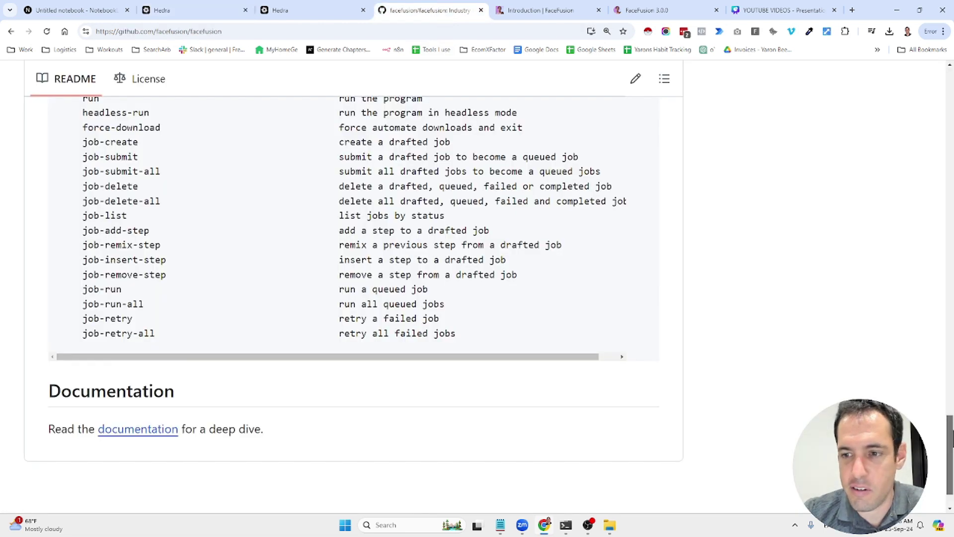
key("Home")
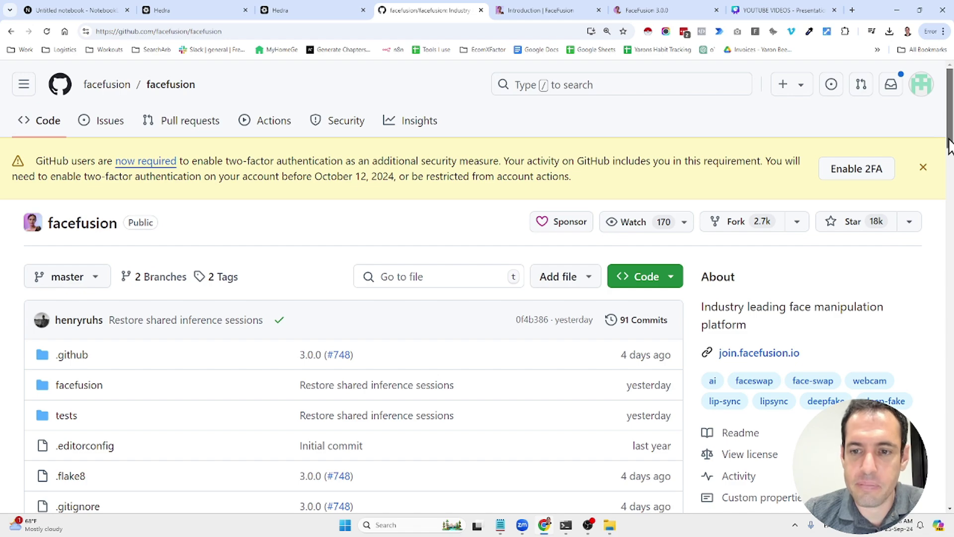
left_click_drag(948, 142, 937, 420)
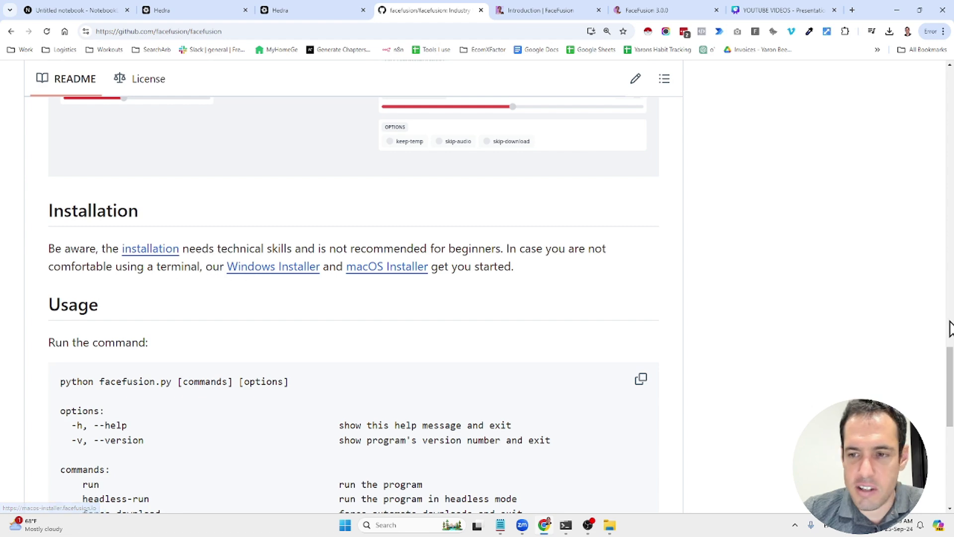
left_click_drag(950, 350, 949, 459)
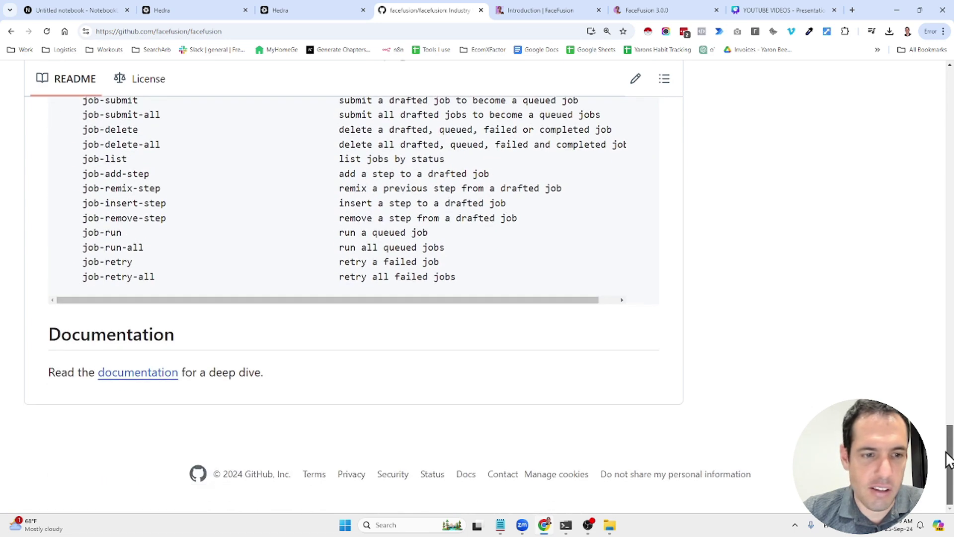
left_click(130, 371)
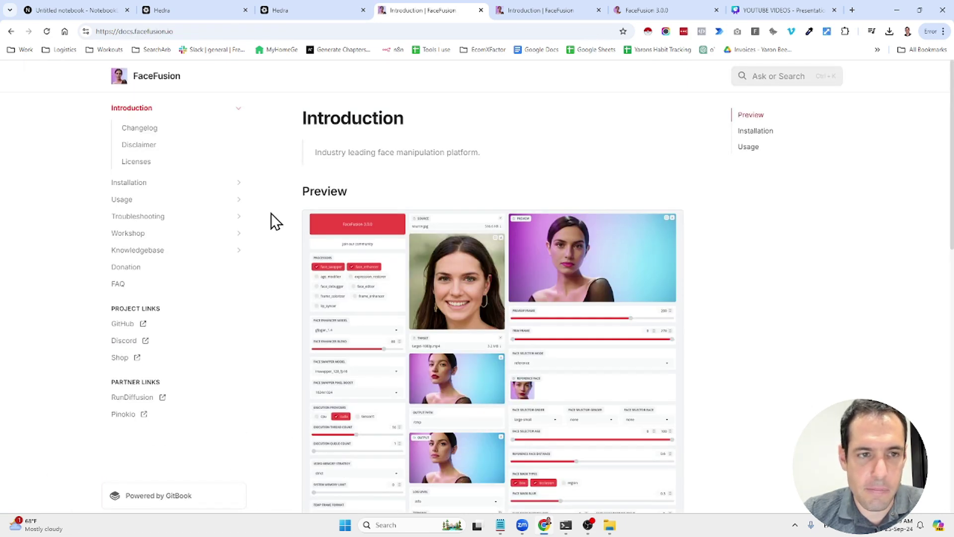
Review the Windows installation instructions and the Anaconda Prompt terminal, then switch to the FaceFusion 3.0.0 app.
left_click(129, 184)
left_click(398, 268)
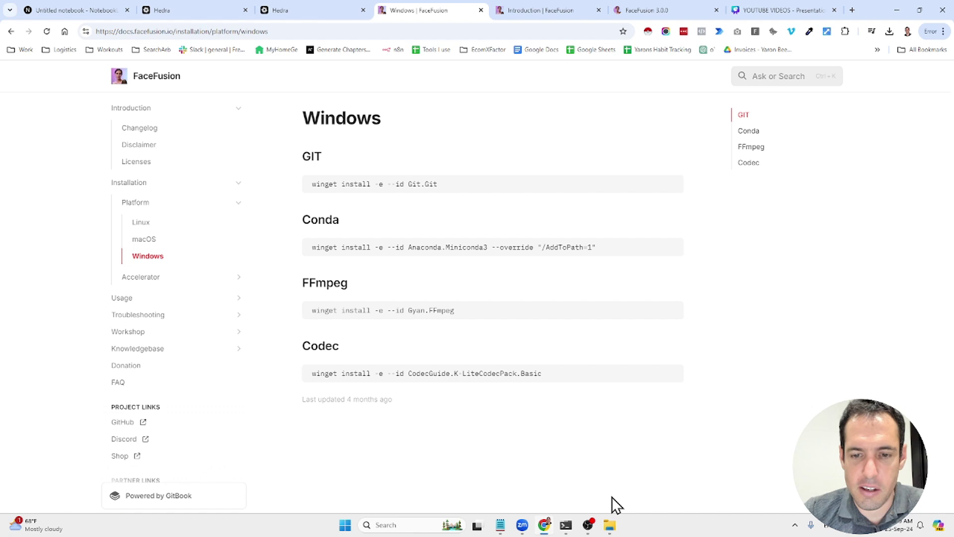
mouse_move(567, 529)
left_click(551, 488)
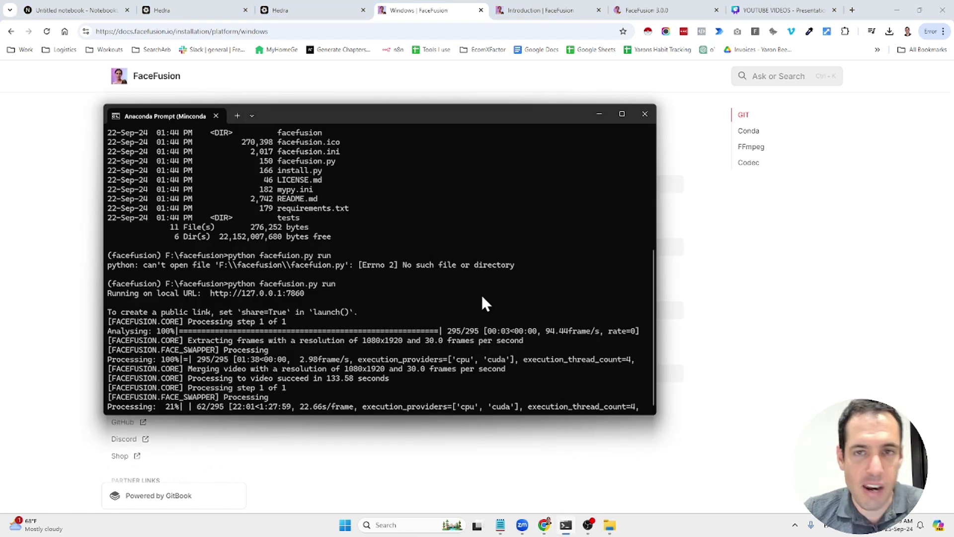
left_click(557, 4)
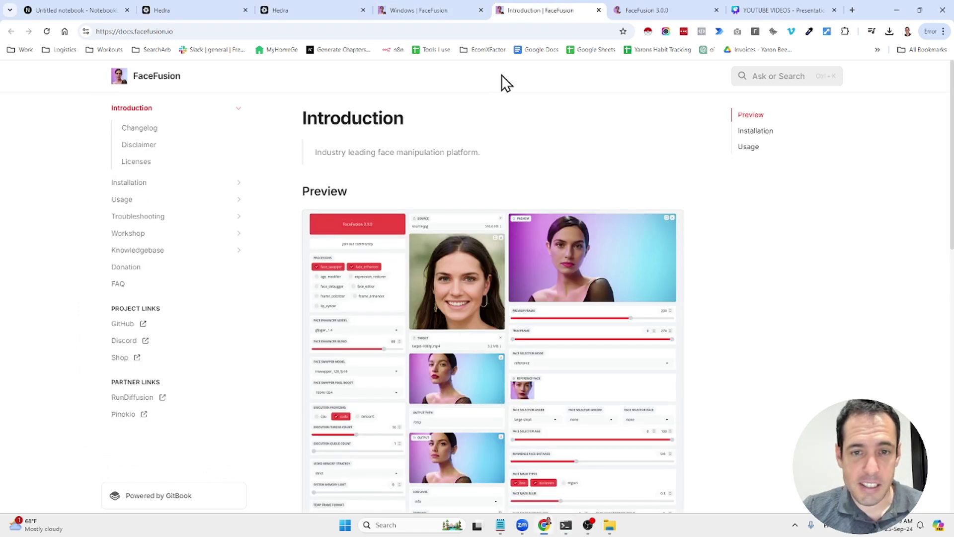
left_click(627, 6)
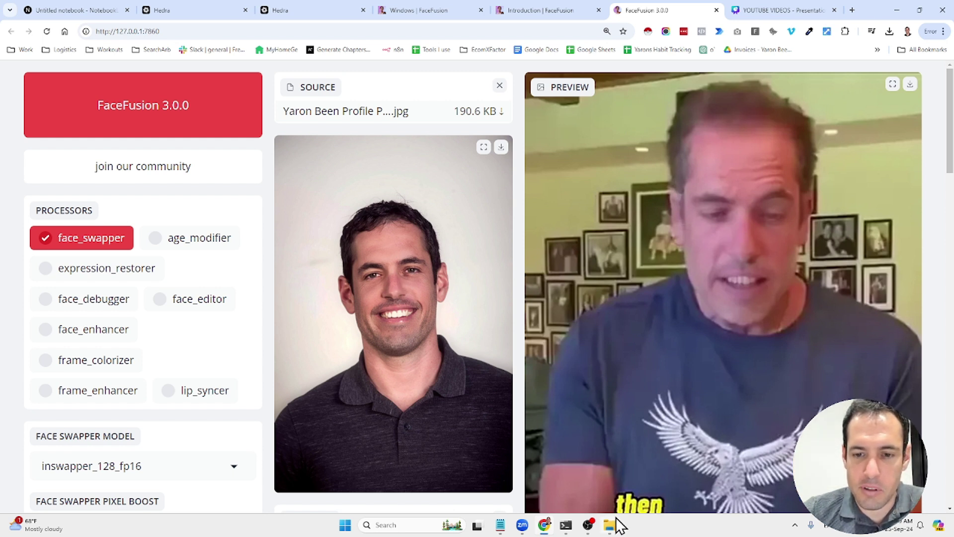
mouse_move(615, 522)
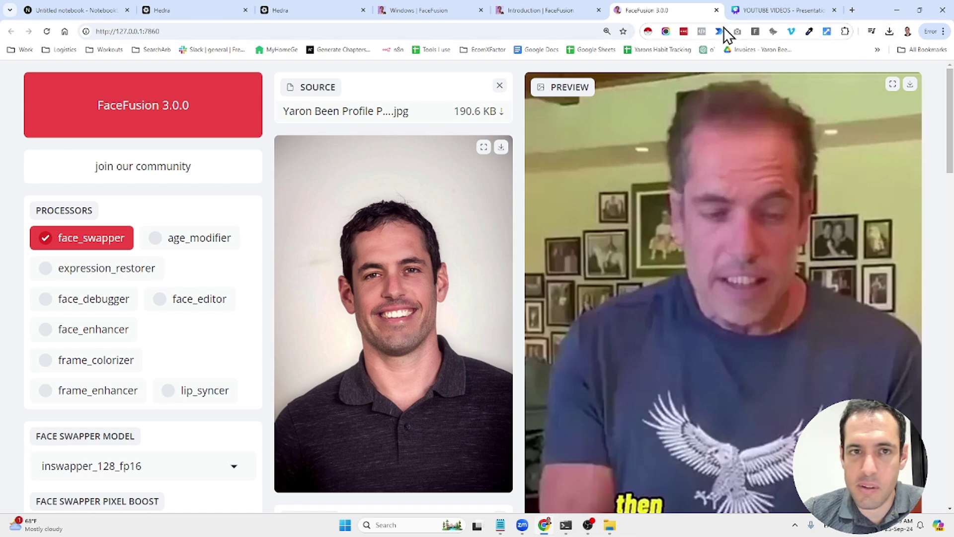
left_click(889, 31)
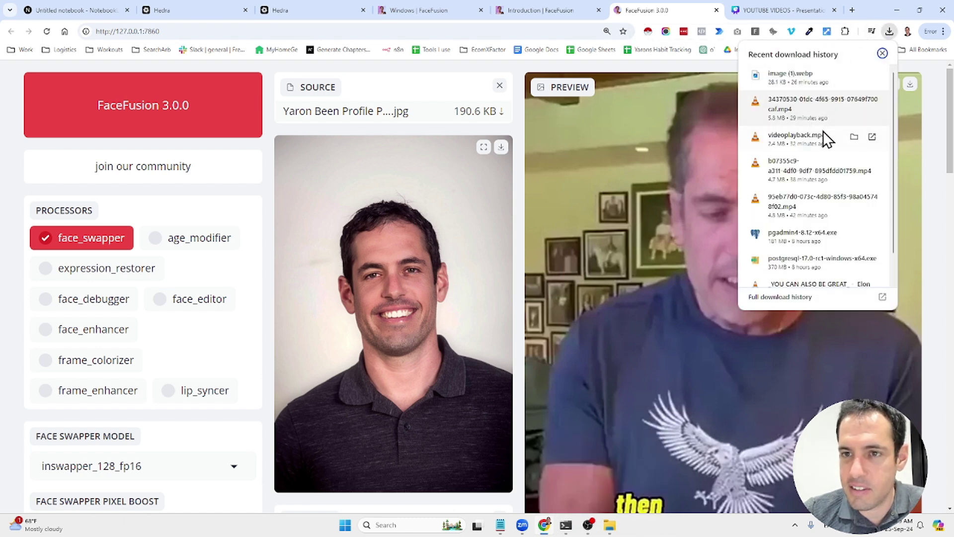
left_click(811, 142)
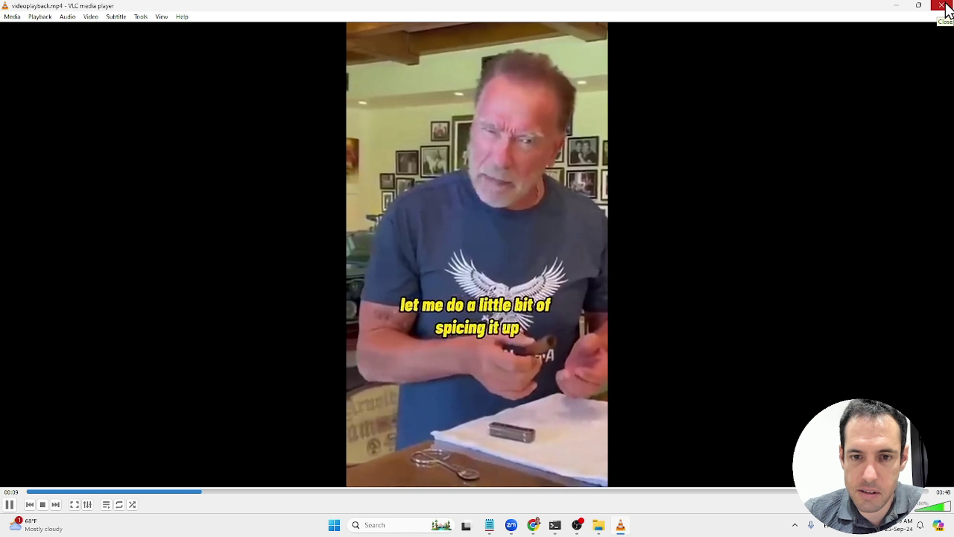
left_click(946, 6)
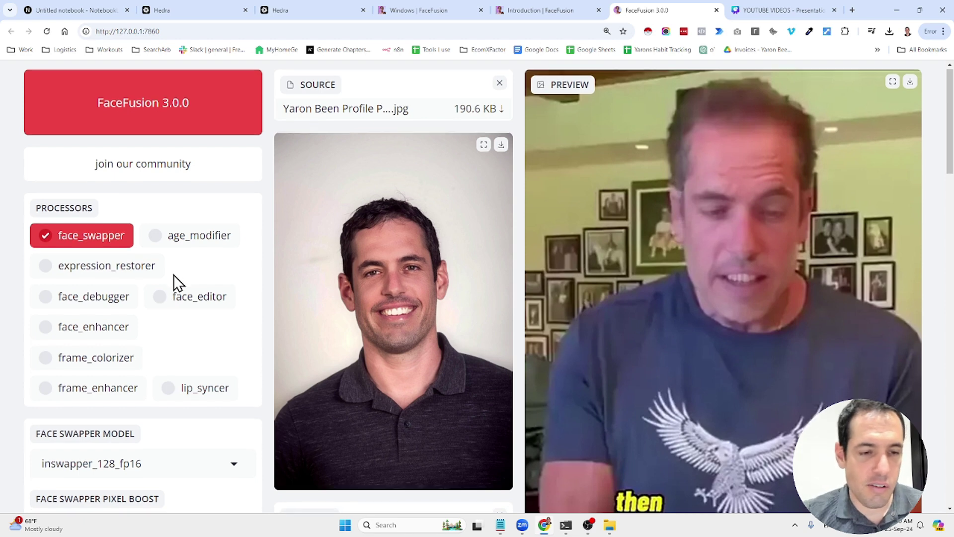
Scroll through the FaceFusion settings, including the Arnold.mp4 target and execution and memory options, while the swap processes.
scroll(173, 275, "down", 3)
scroll(174, 274, "up", 2)
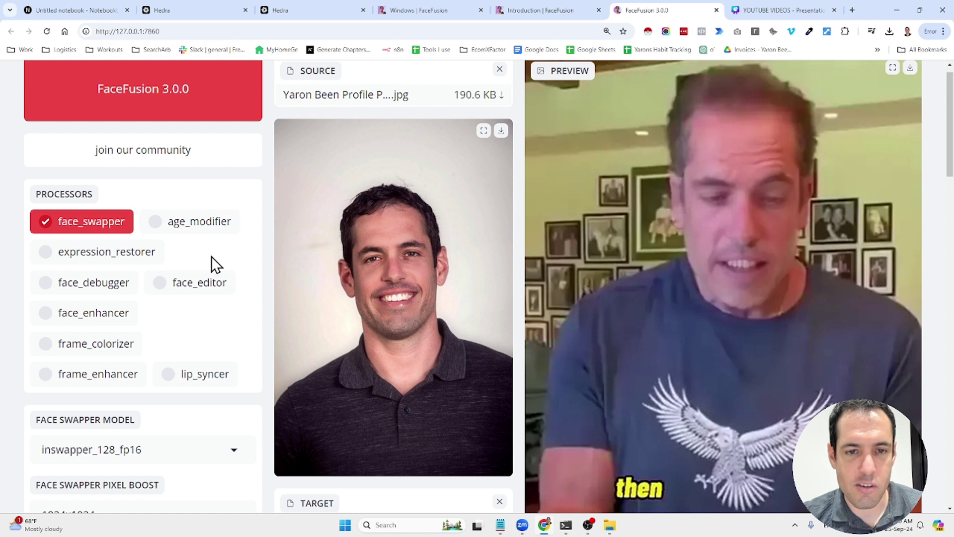
scroll(372, 249, "up", 1)
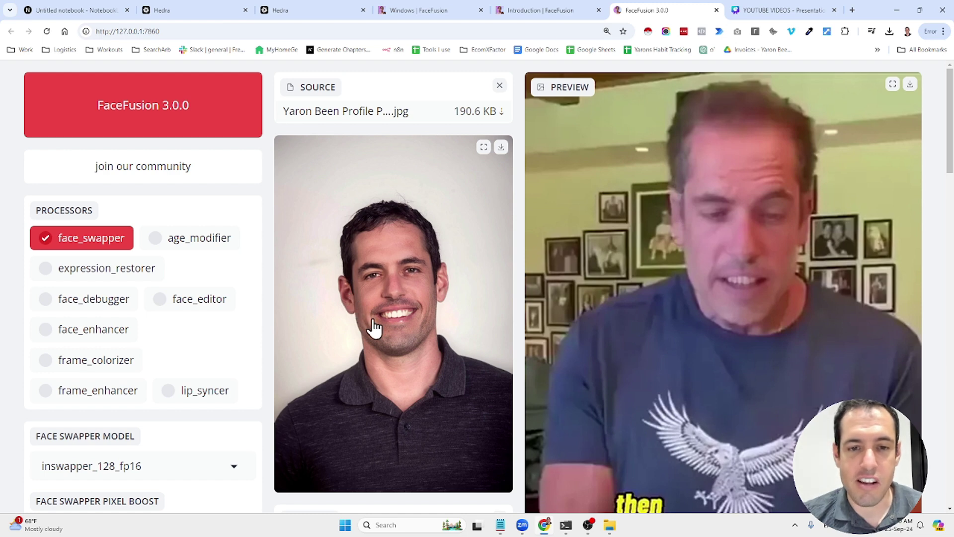
scroll(374, 327, "down", 2)
scroll(373, 327, "up", 2)
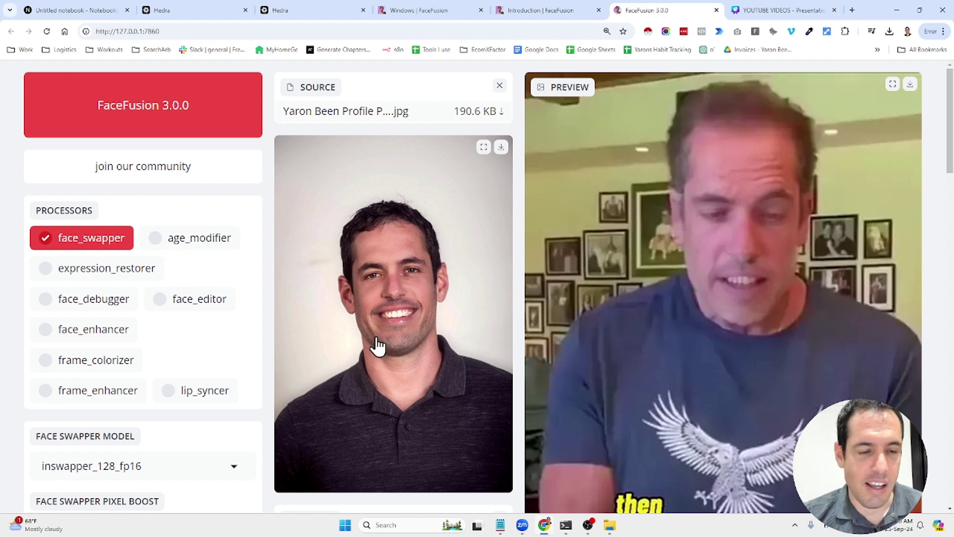
scroll(374, 340, "down", 5)
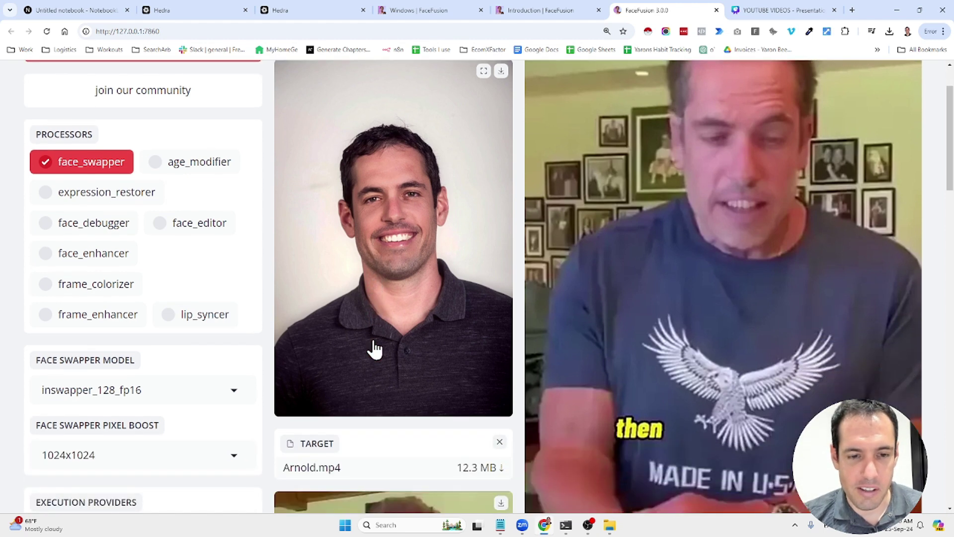
scroll(373, 341, "down", 1)
scroll(375, 345, "up", 6)
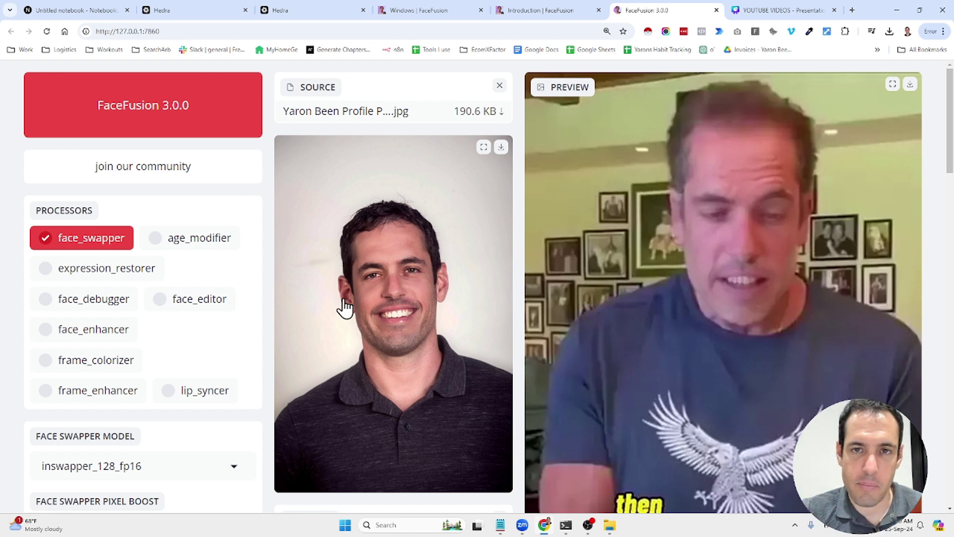
scroll(344, 302, "down", 6)
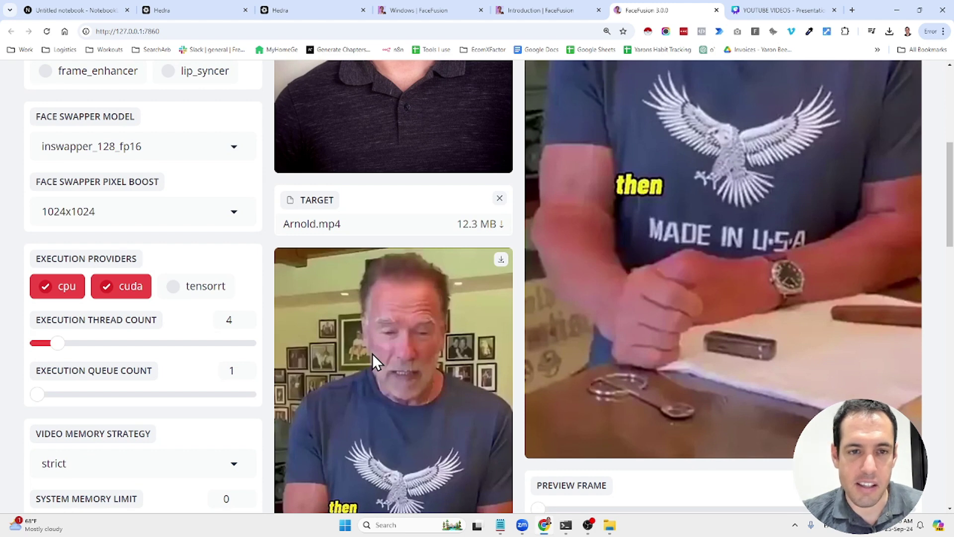
scroll(378, 372, "down", 1)
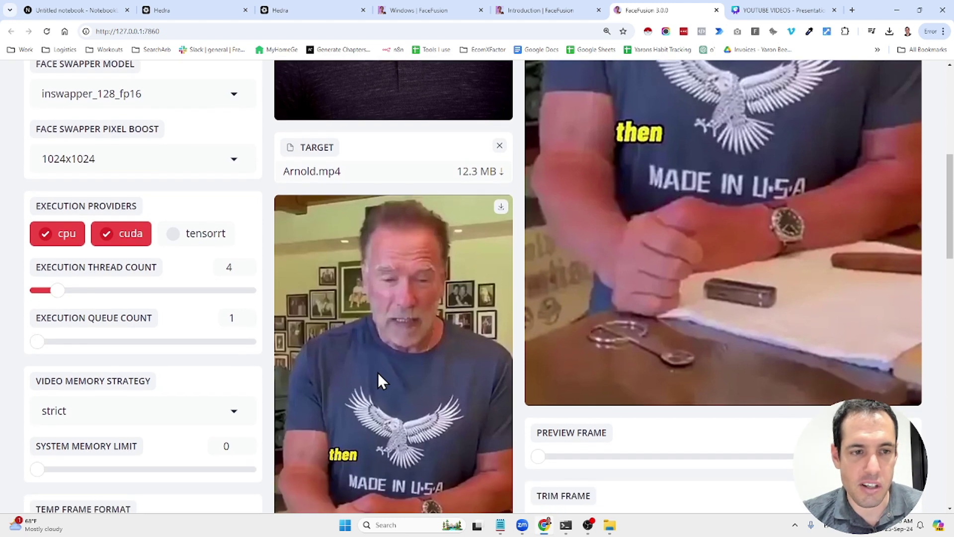
scroll(181, 239, "up", 6)
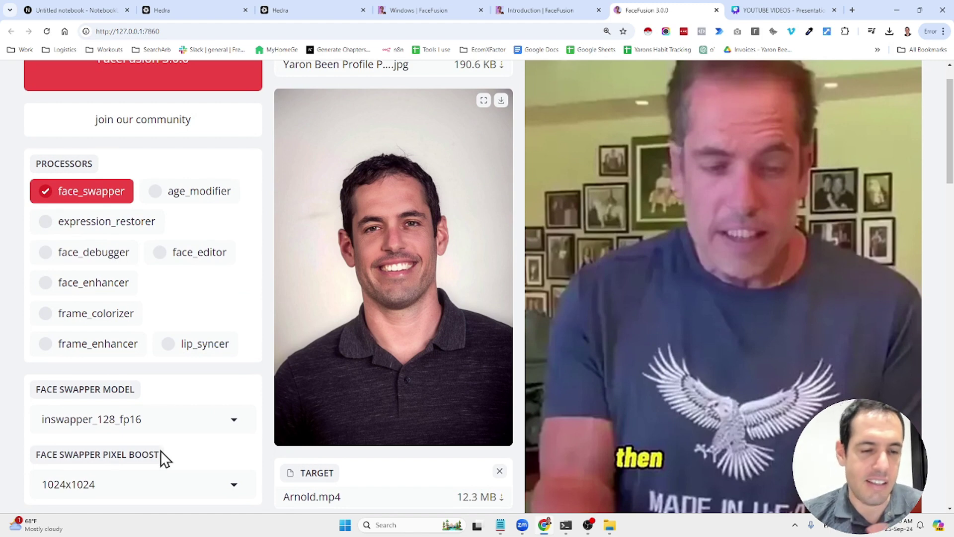
scroll(160, 453, "down", 6)
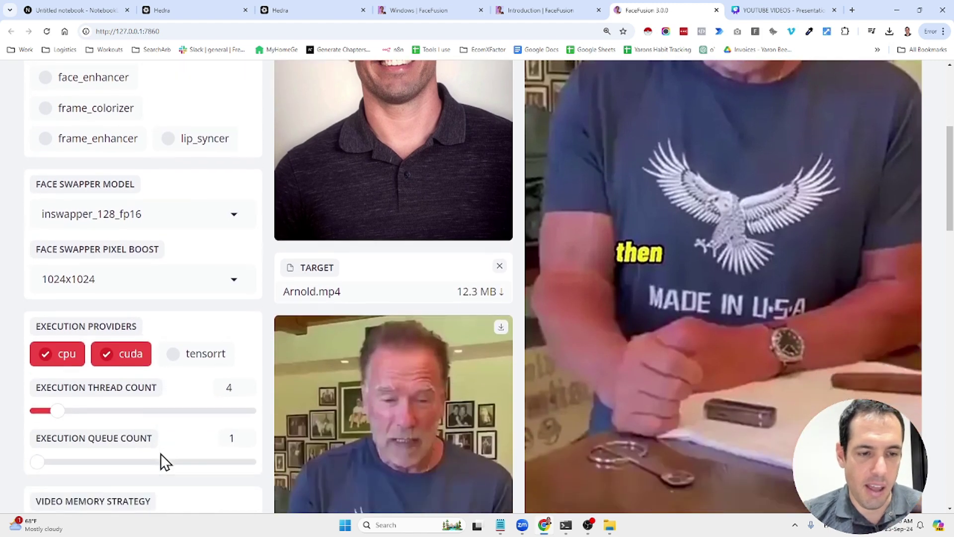
scroll(160, 454, "down", 1)
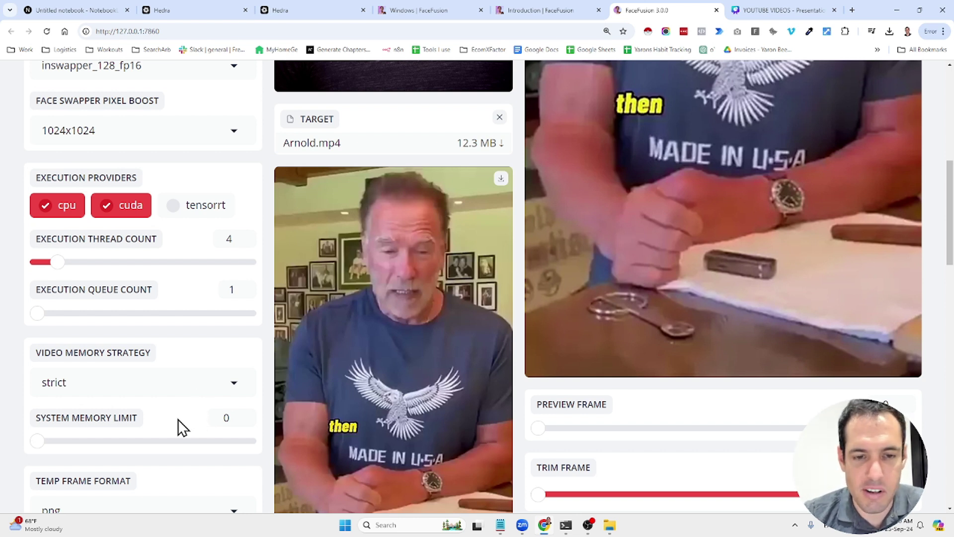
scroll(178, 419, "down", 4)
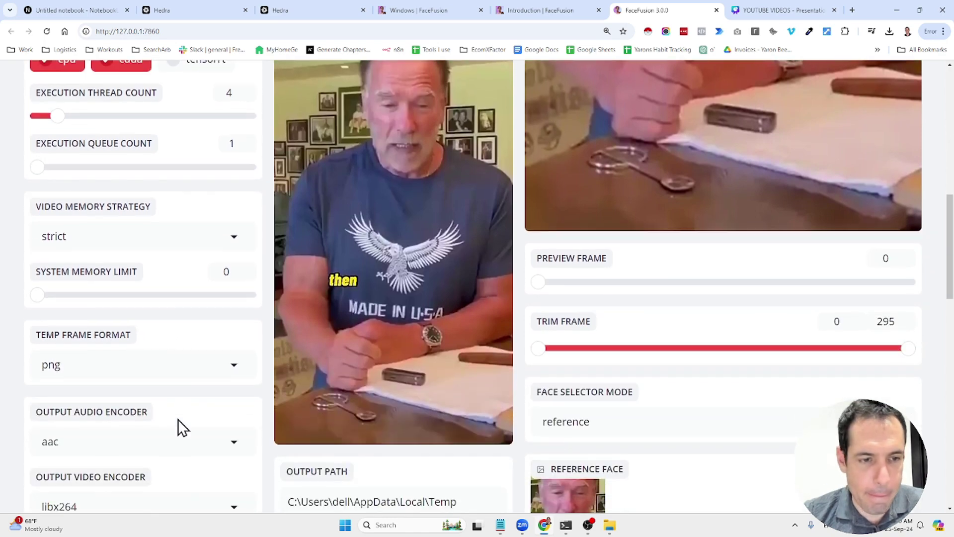
scroll(178, 419, "up", 10)
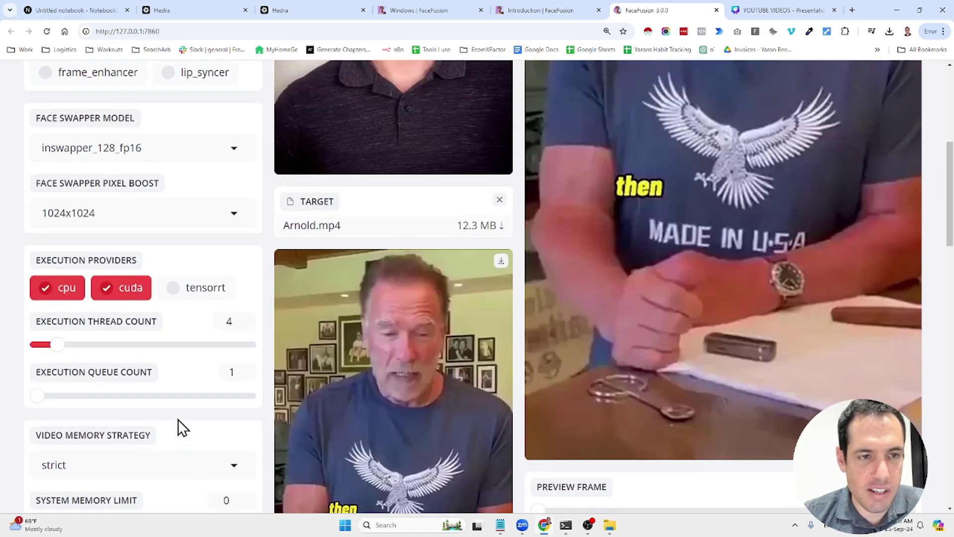
scroll(178, 419, "down", 2)
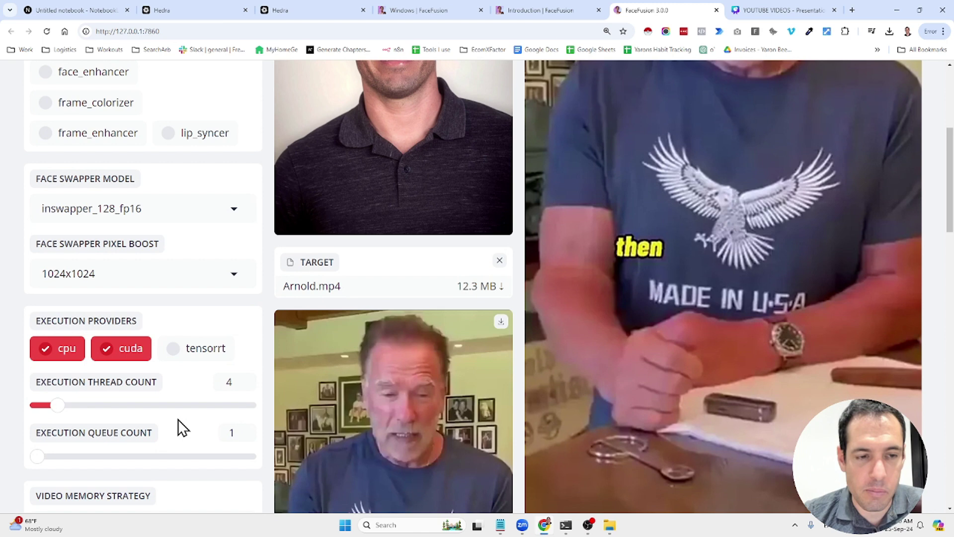
scroll(178, 419, "down", 2)
scroll(178, 418, "down", 5)
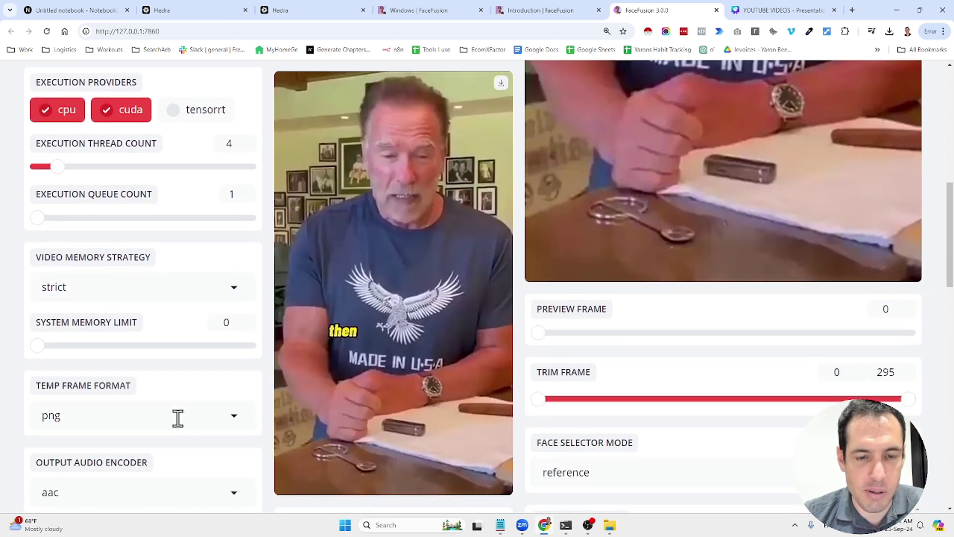
scroll(178, 419, "down", 1)
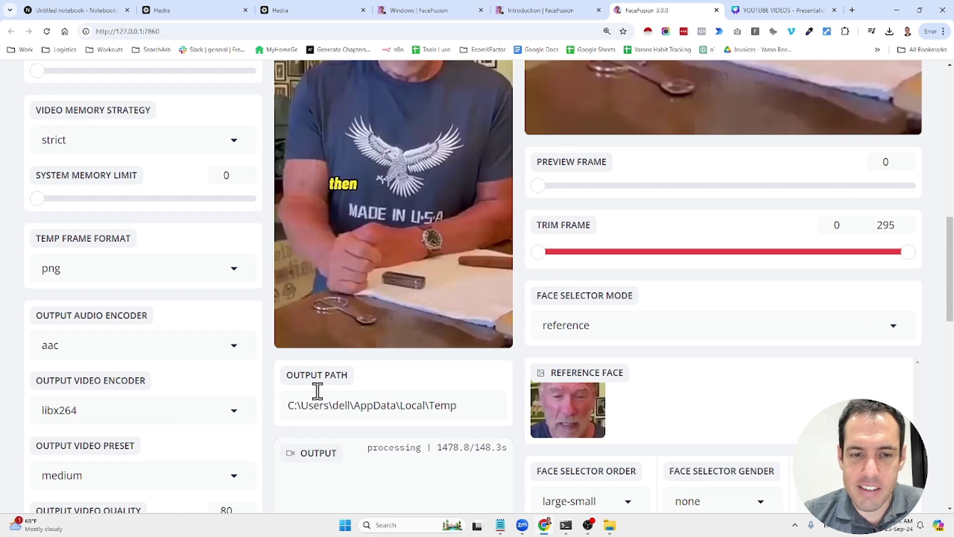
scroll(383, 369, "up", 3)
scroll(384, 368, "up", 2)
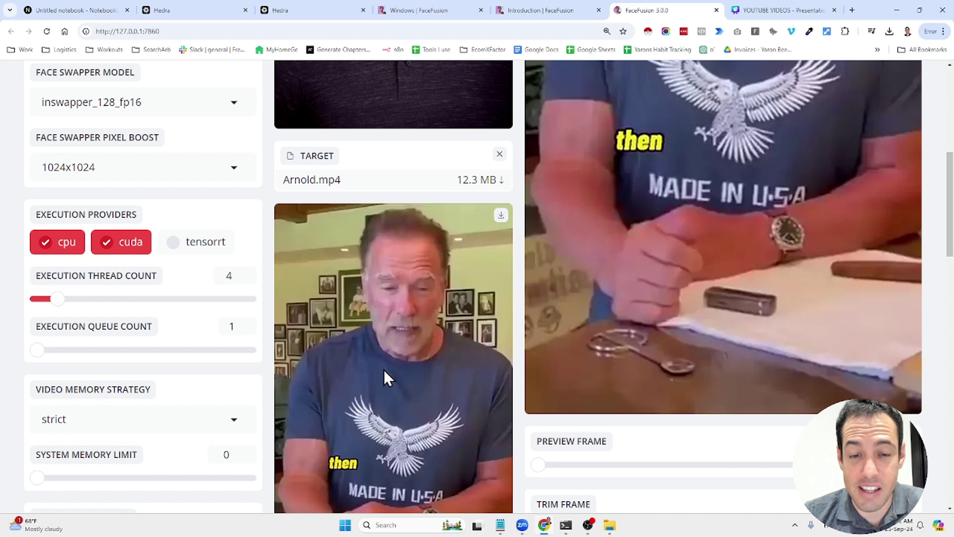
scroll(384, 369, "down", 2)
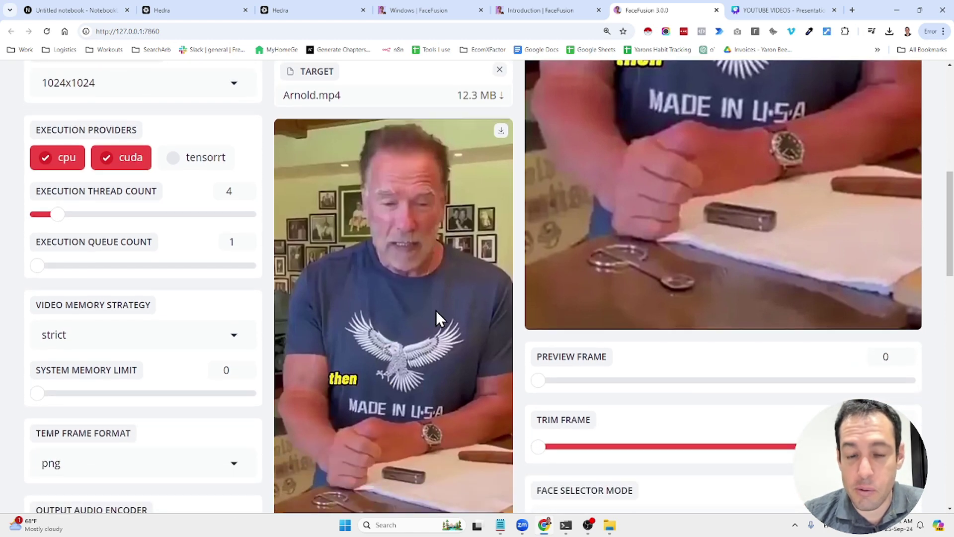
Open the YTVideo2509 folder and play the 9-second FaceFusion-YB.mp4 face-swap result in VLC.
left_click(609, 525)
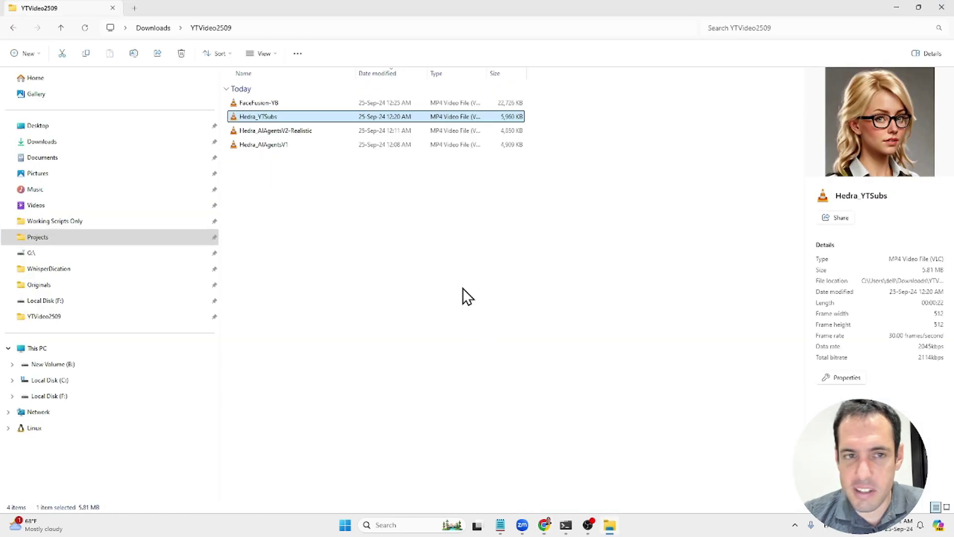
double_click(287, 103)
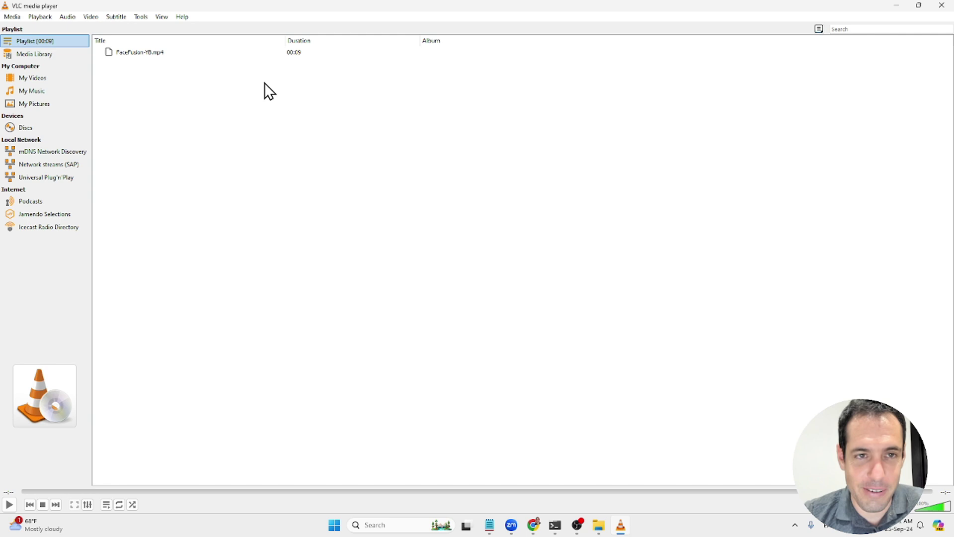
double_click(297, 52)
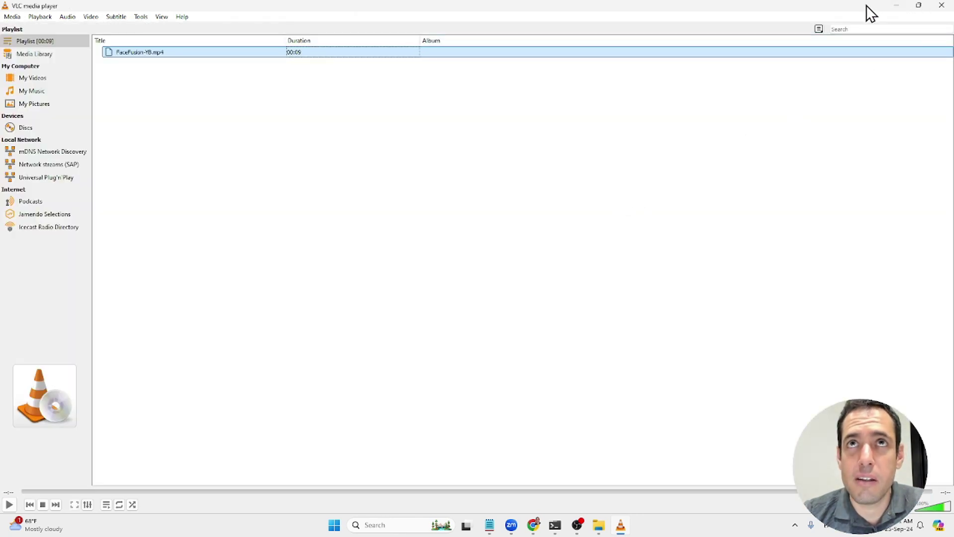
Put VLC away and return to the FaceFusion page in Chrome.
left_click(897, 7)
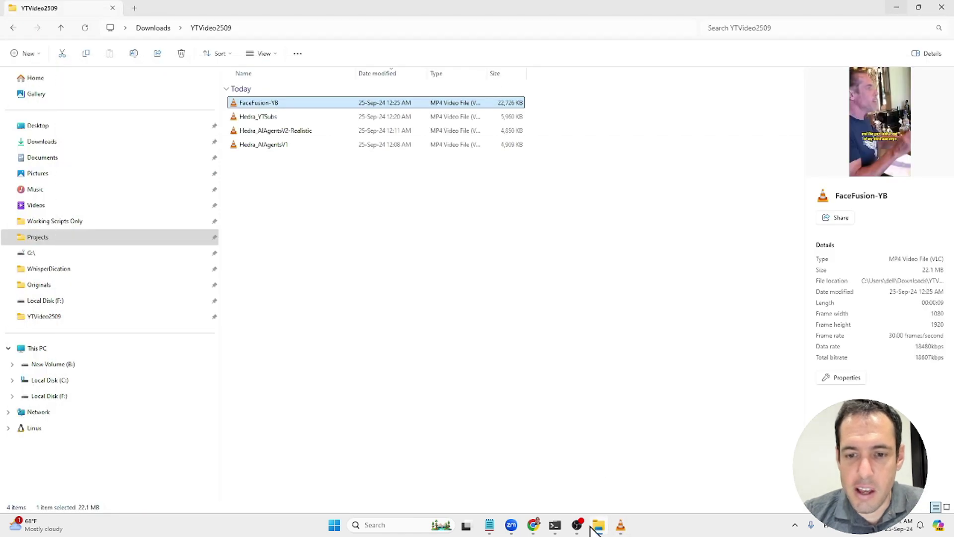
left_click(533, 525)
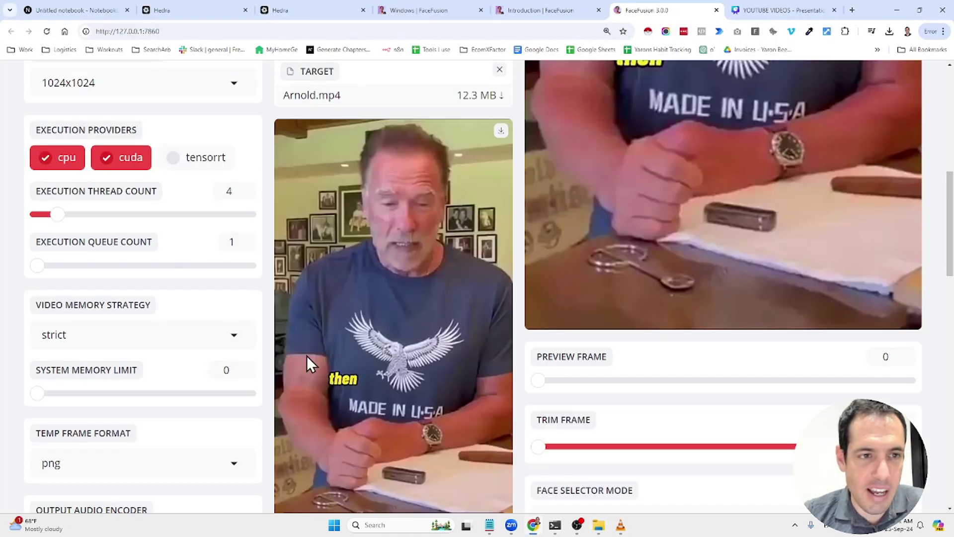
scroll(246, 219, "up", 6)
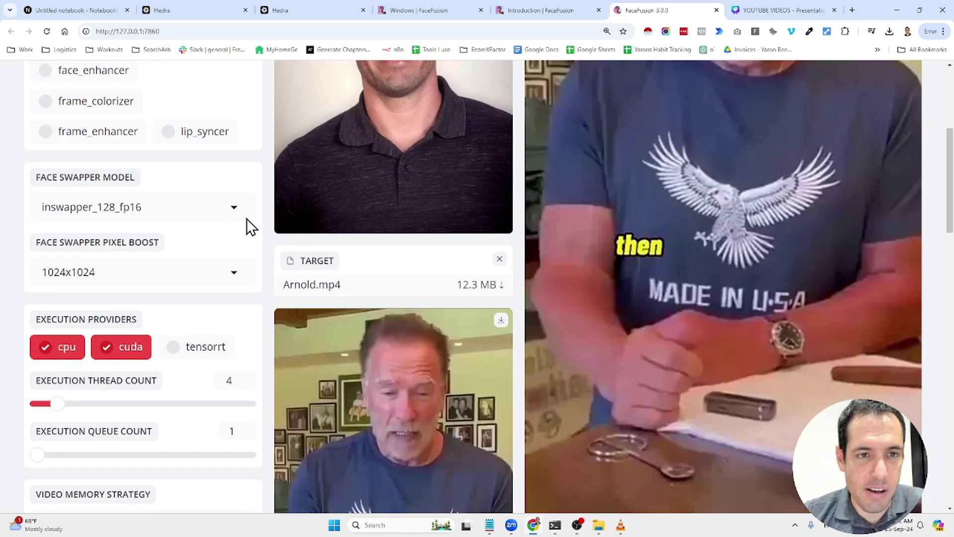
scroll(246, 219, "up", 1)
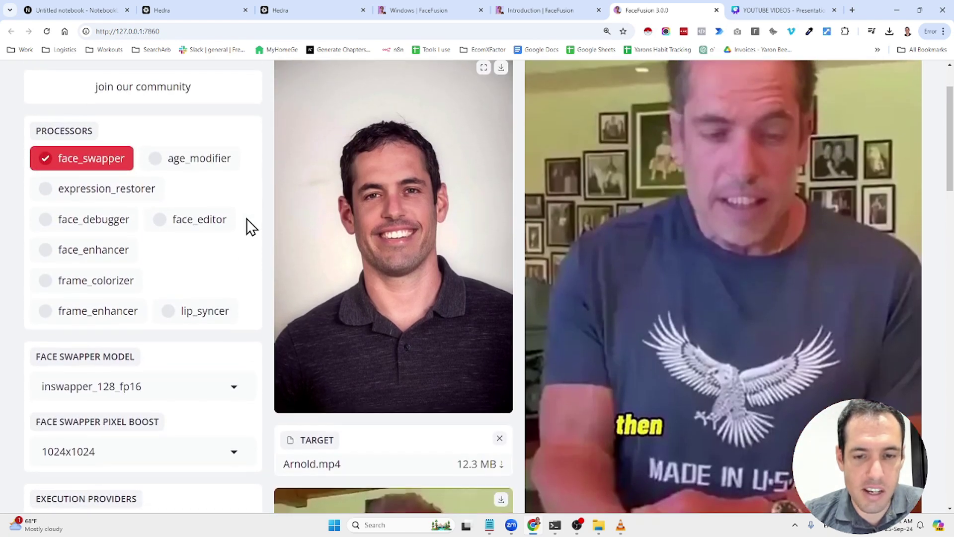
Check the current swap's progress in the Anaconda Prompt terminal, then go back to FaceFusion.
left_click(555, 525)
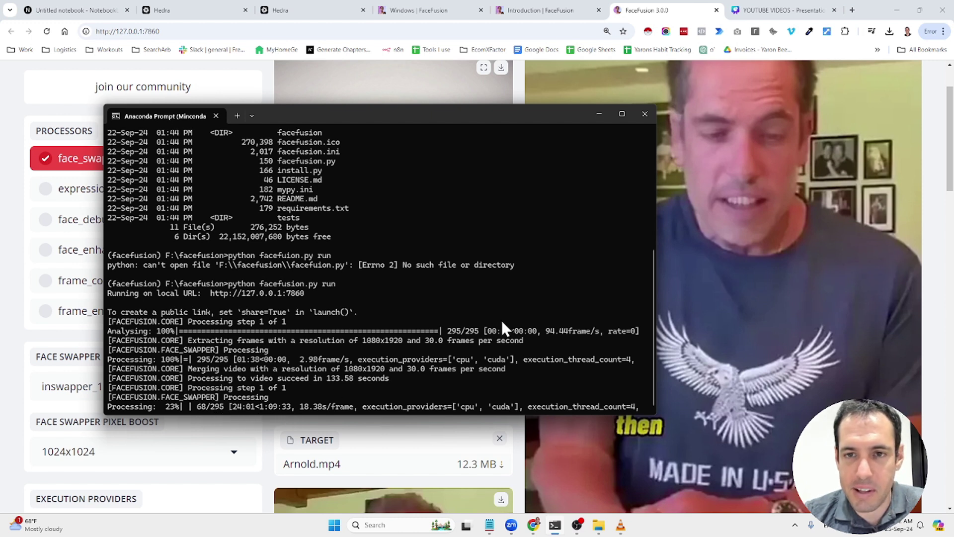
left_click(942, 258)
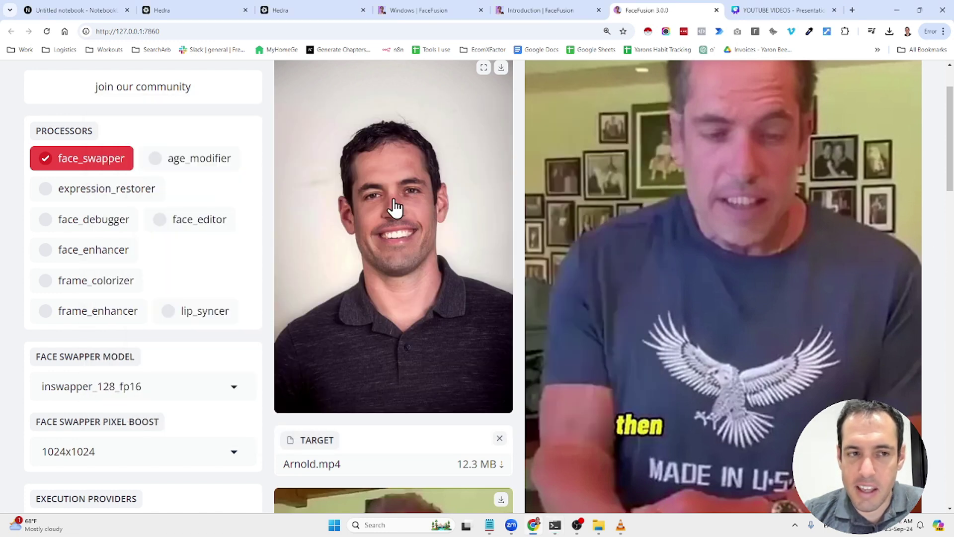
scroll(395, 208, "up", 2)
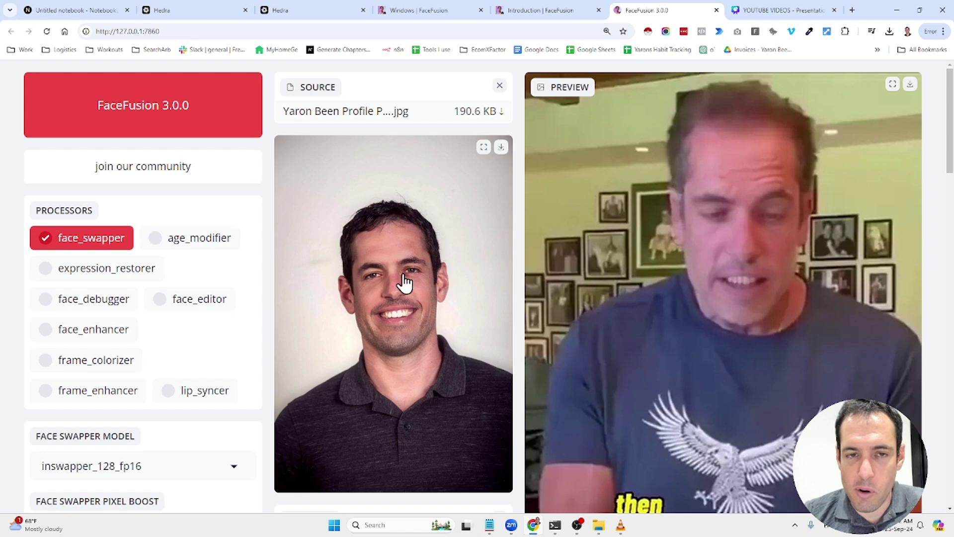
scroll(405, 297, "down", 6)
scroll(404, 297, "down", 1)
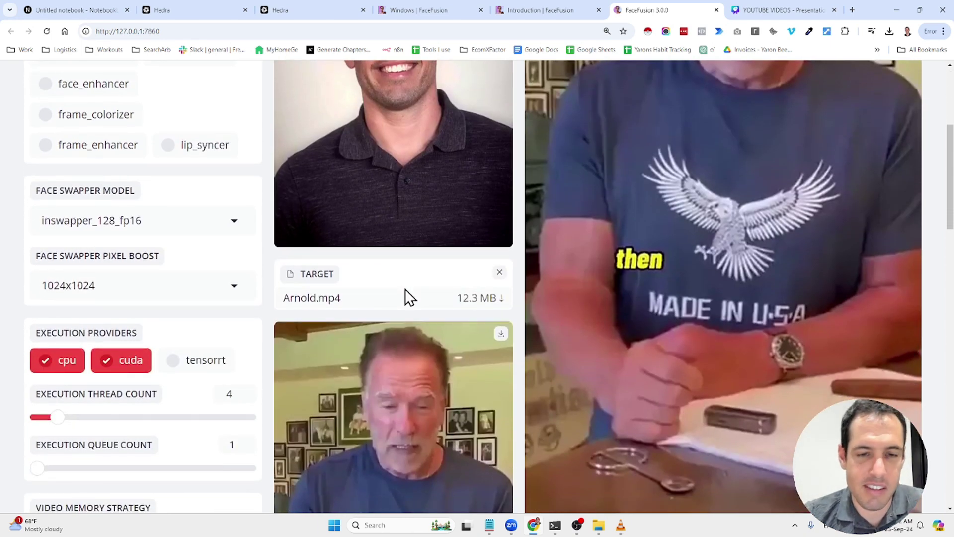
scroll(411, 183, "up", 6)
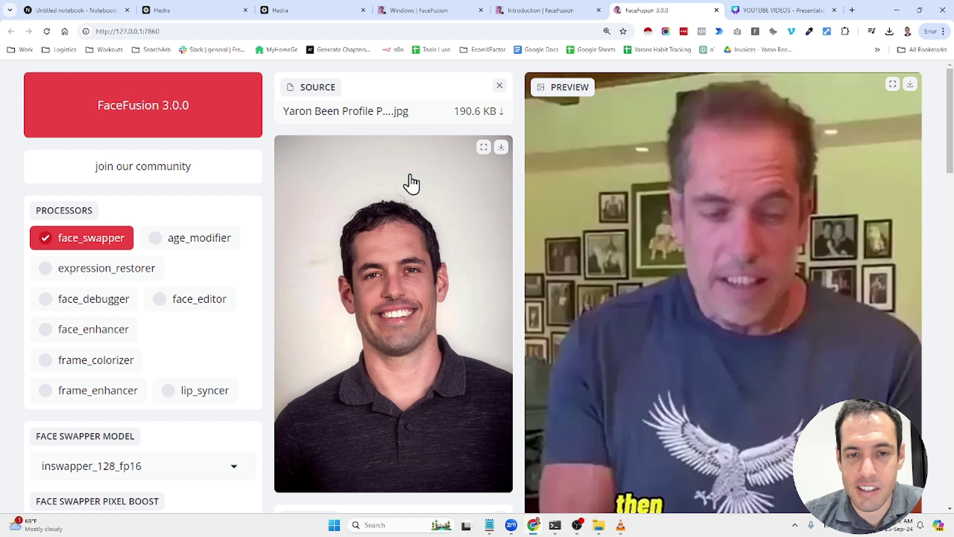
scroll(424, 238, "down", 4)
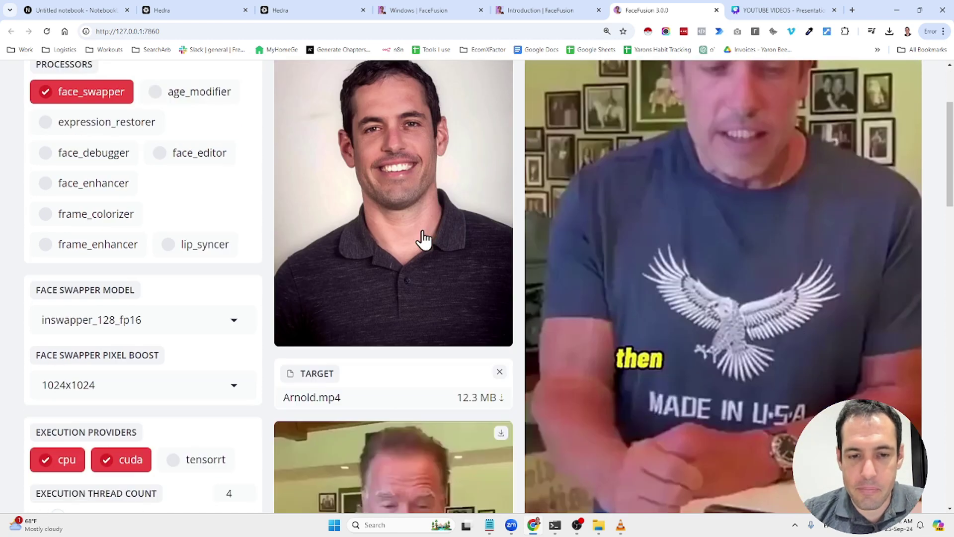
scroll(423, 240, "down", 6)
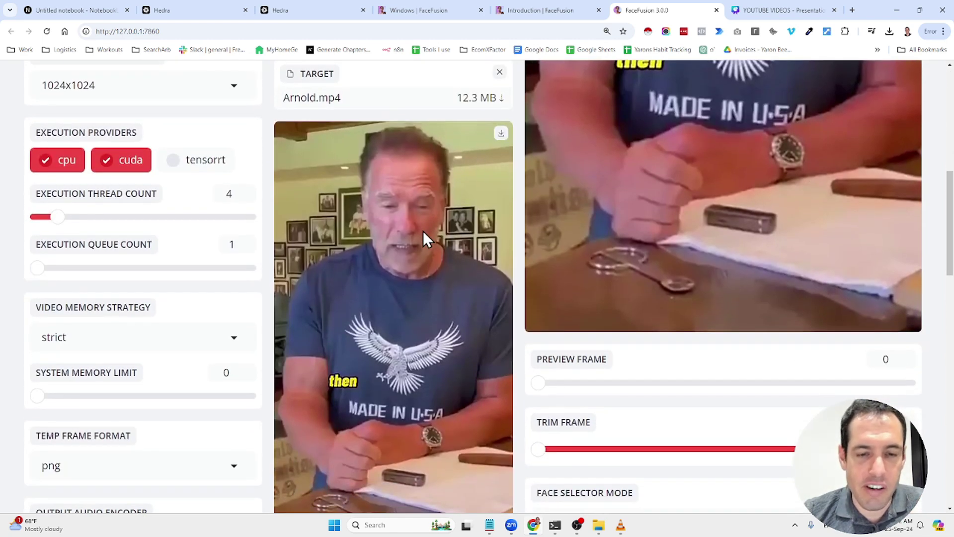
scroll(422, 230, "down", 2)
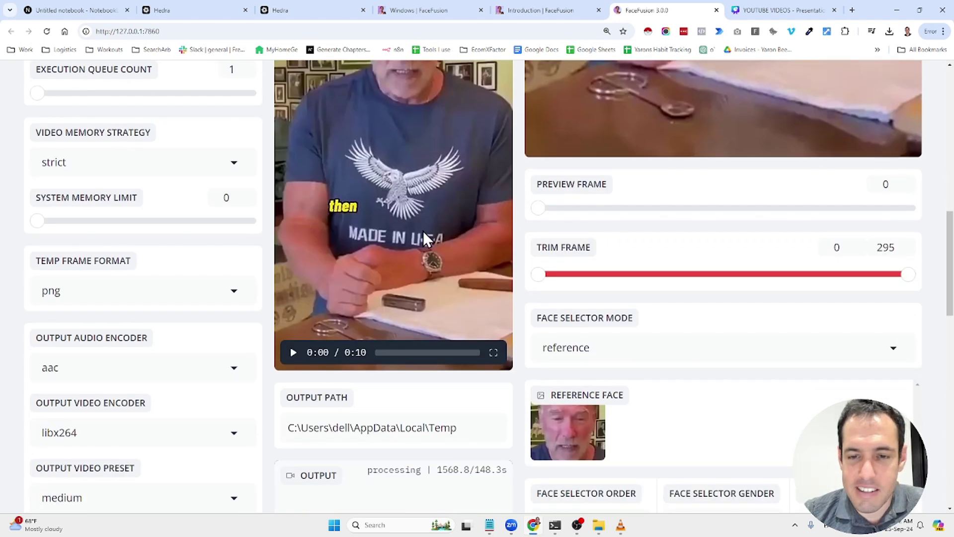
scroll(423, 230, "down", 1)
scroll(422, 230, "down", 3)
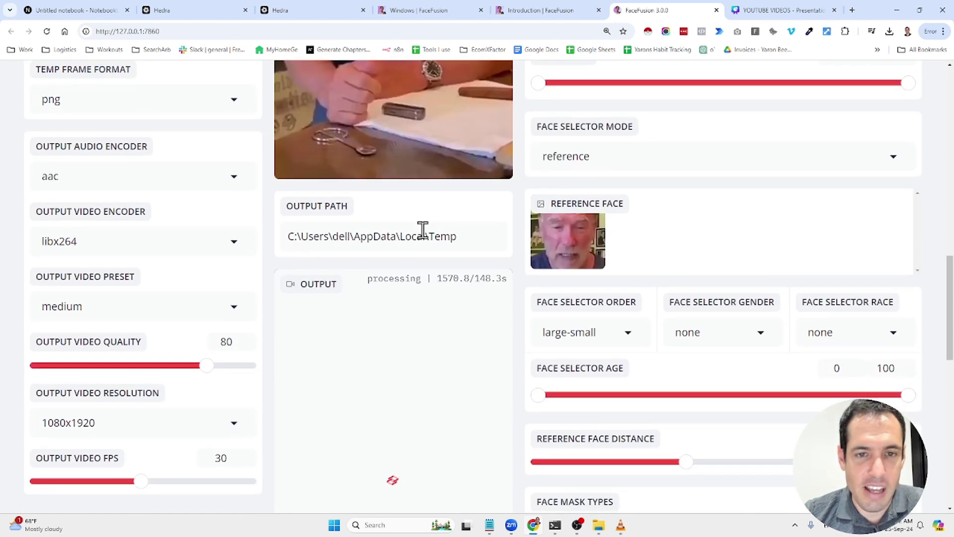
scroll(422, 230, "up", 13)
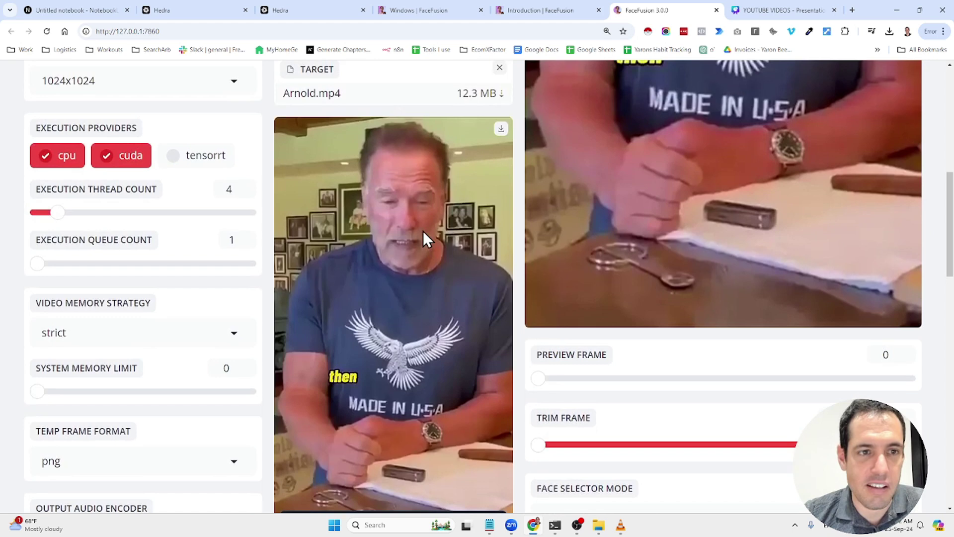
scroll(423, 239, "up", 2)
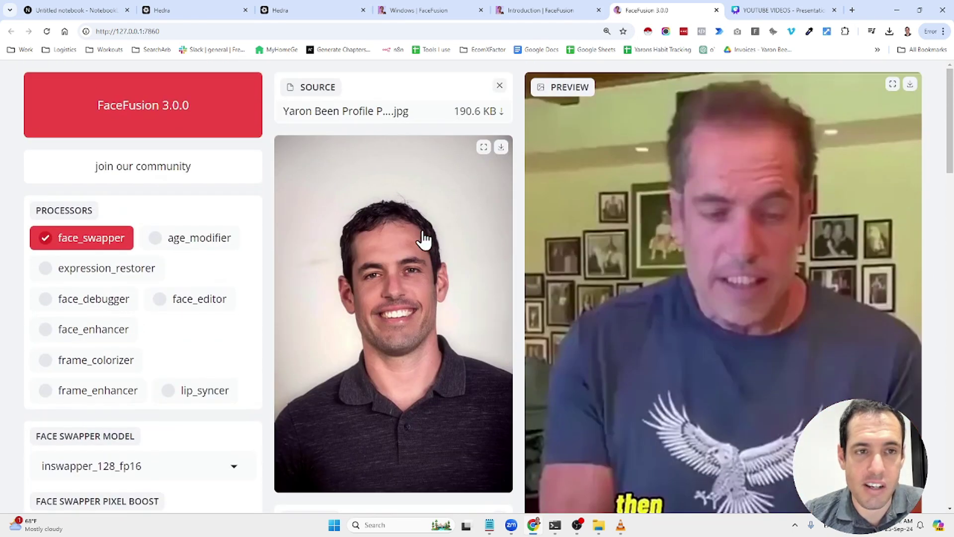